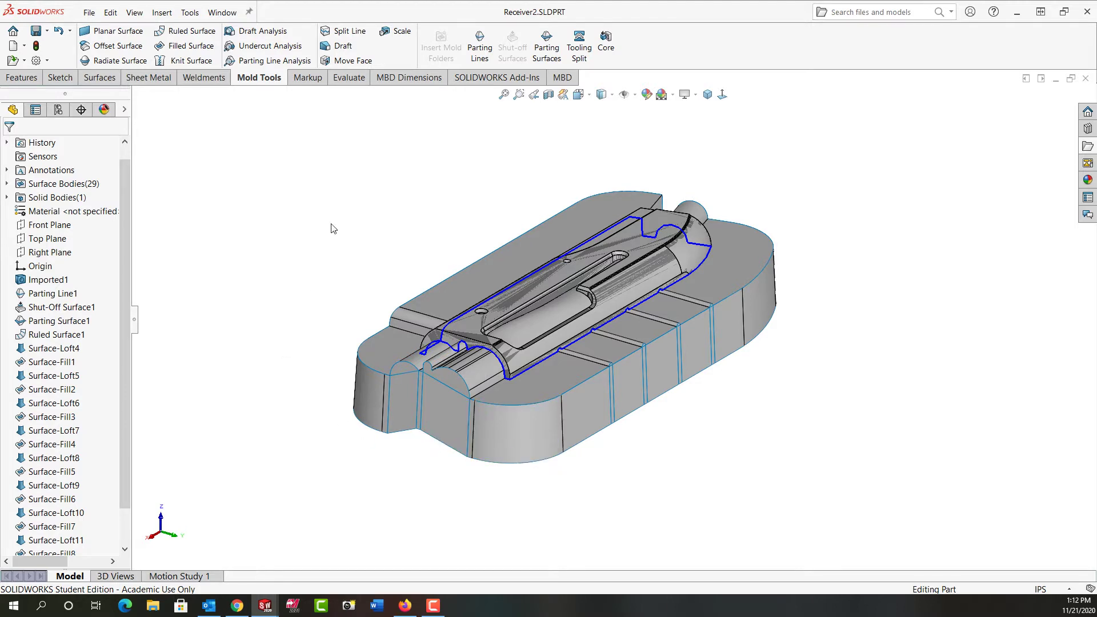
Step: Switch the CommandManager from the mold tools to the Surfaces commands
click(102, 79)
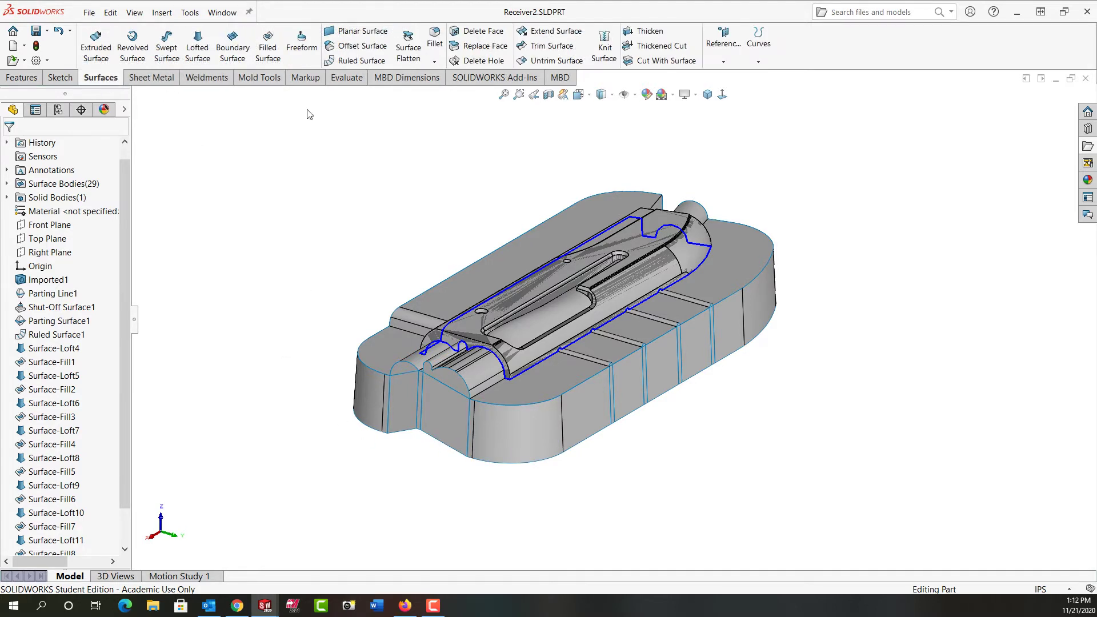
Step: Start a surface knit and clear the ruled face that was picked by mistake
click(605, 52)
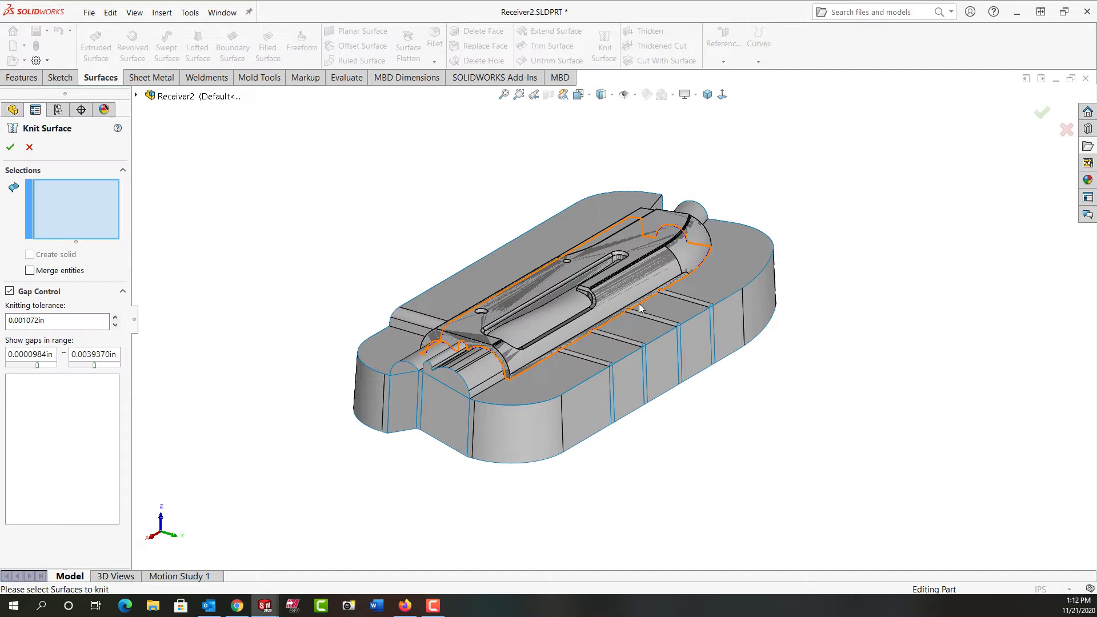
click(549, 451)
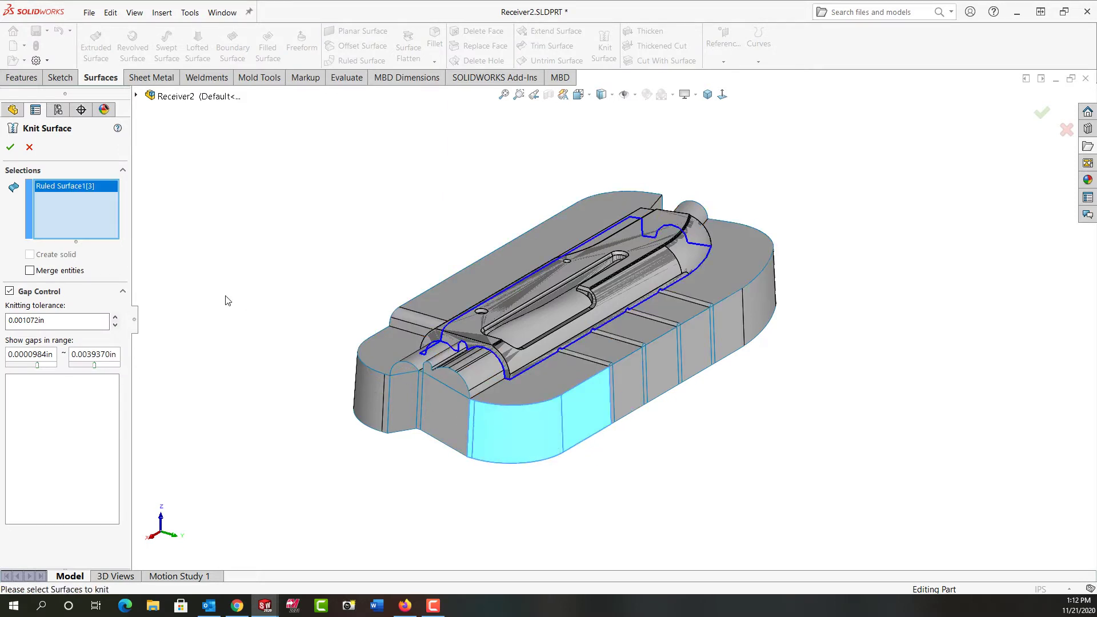
right_click(94, 207)
click(114, 211)
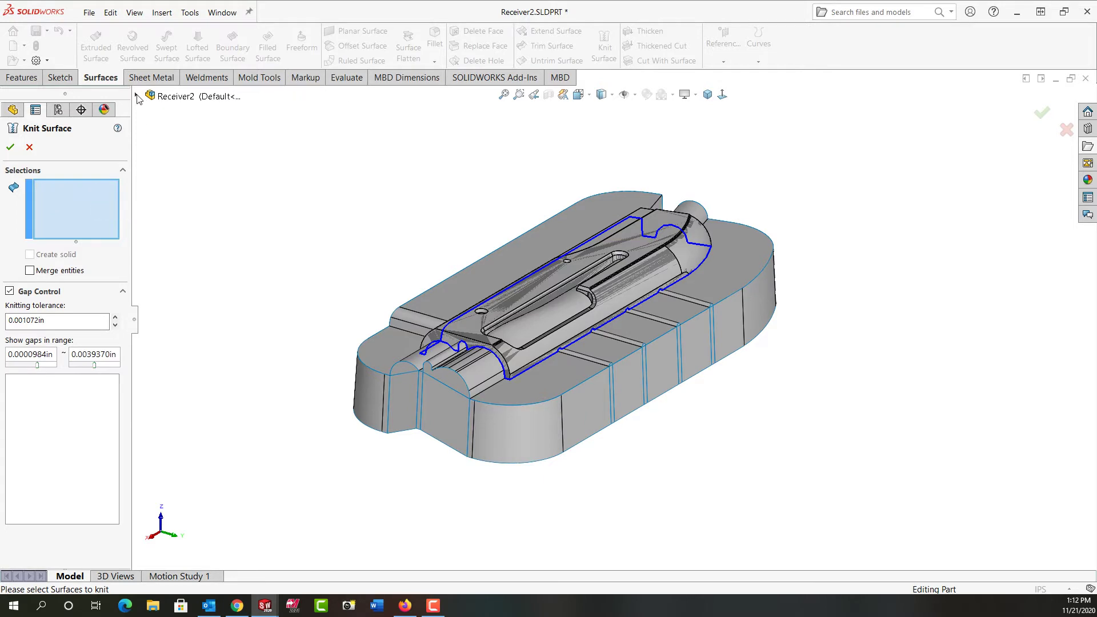
Step: Knit Ruled Surface1[1] through Surface-Fill9, picked from the flyout tree, into Surface-Knit1
click(137, 96)
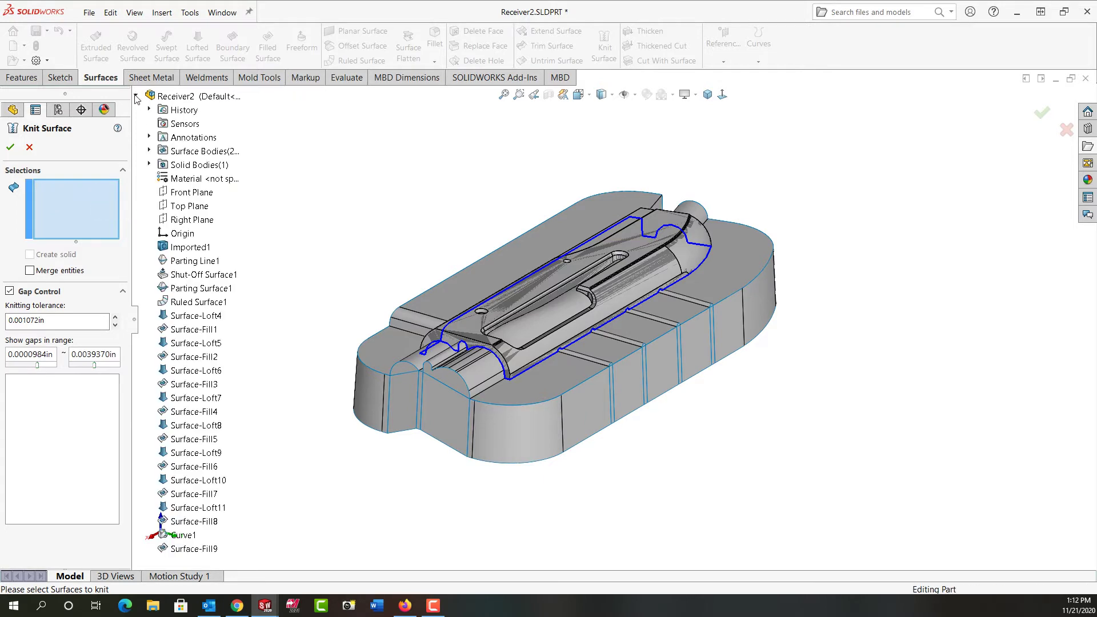
click(148, 151)
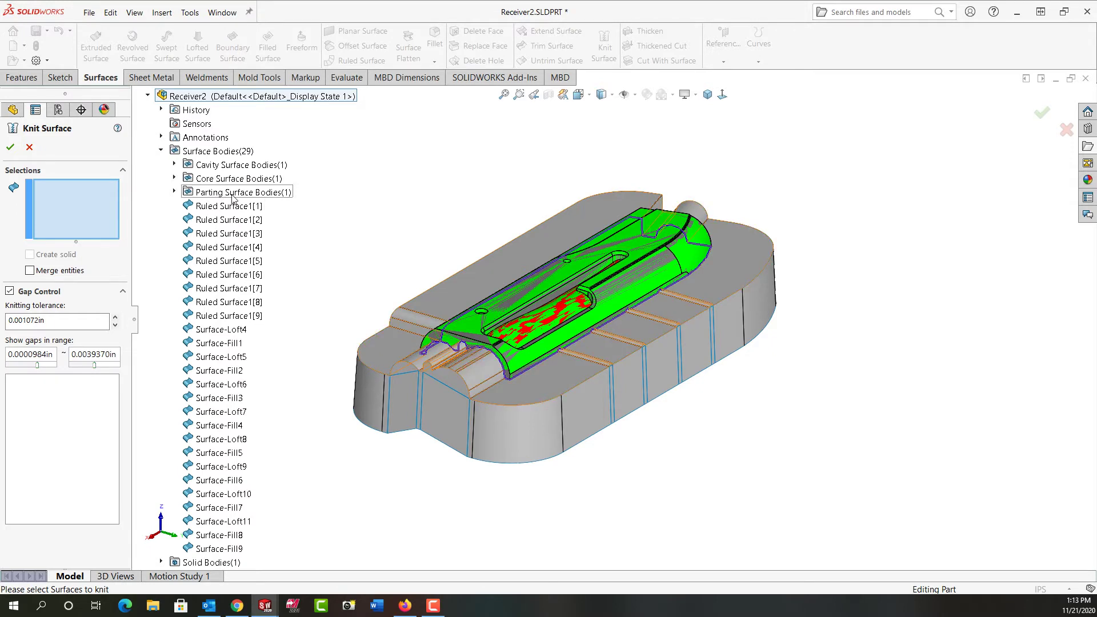
click(224, 206)
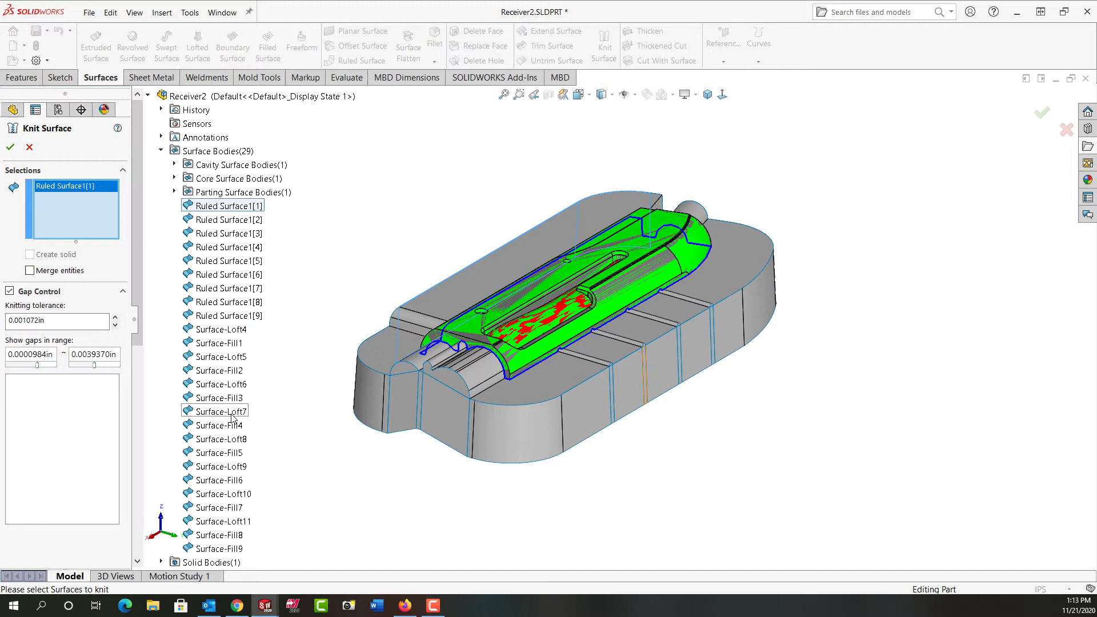
scroll(233, 417, down, 2)
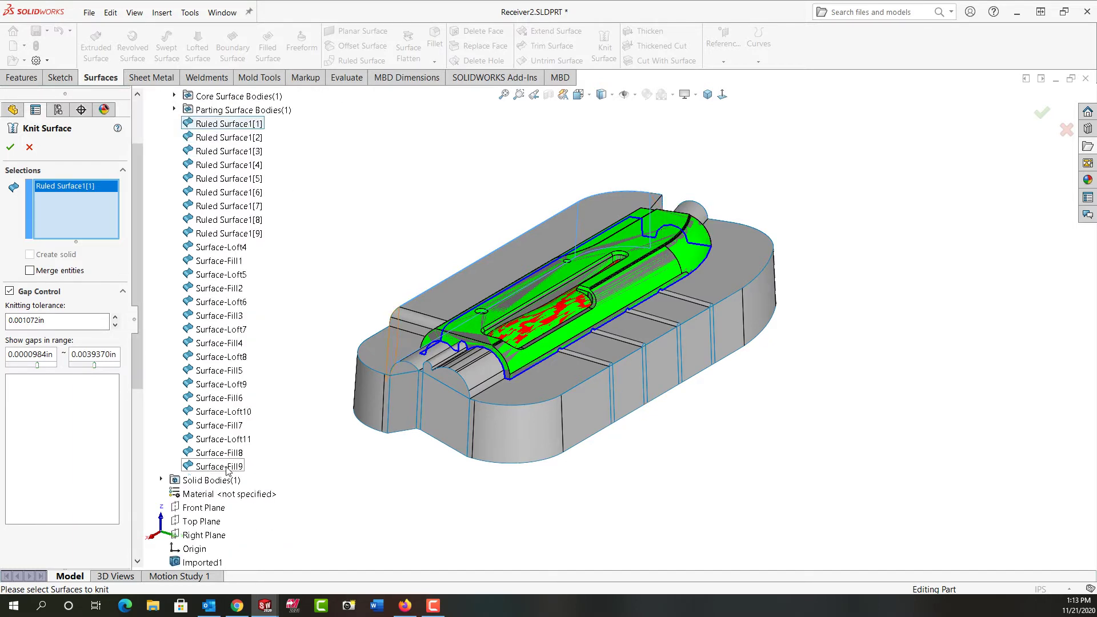
click(226, 467)
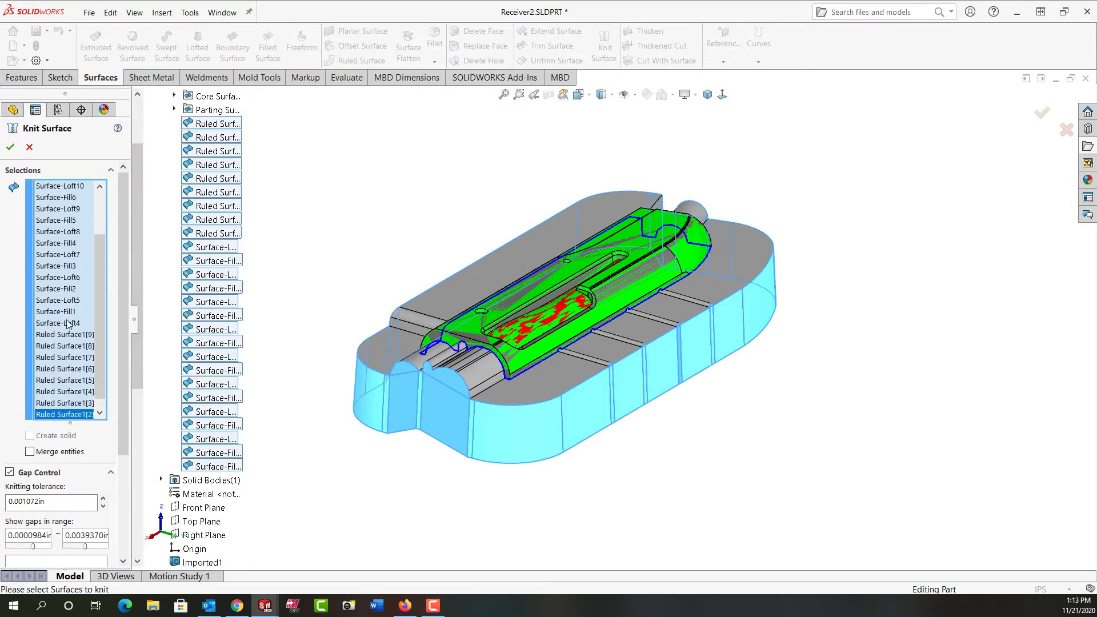
click(11, 147)
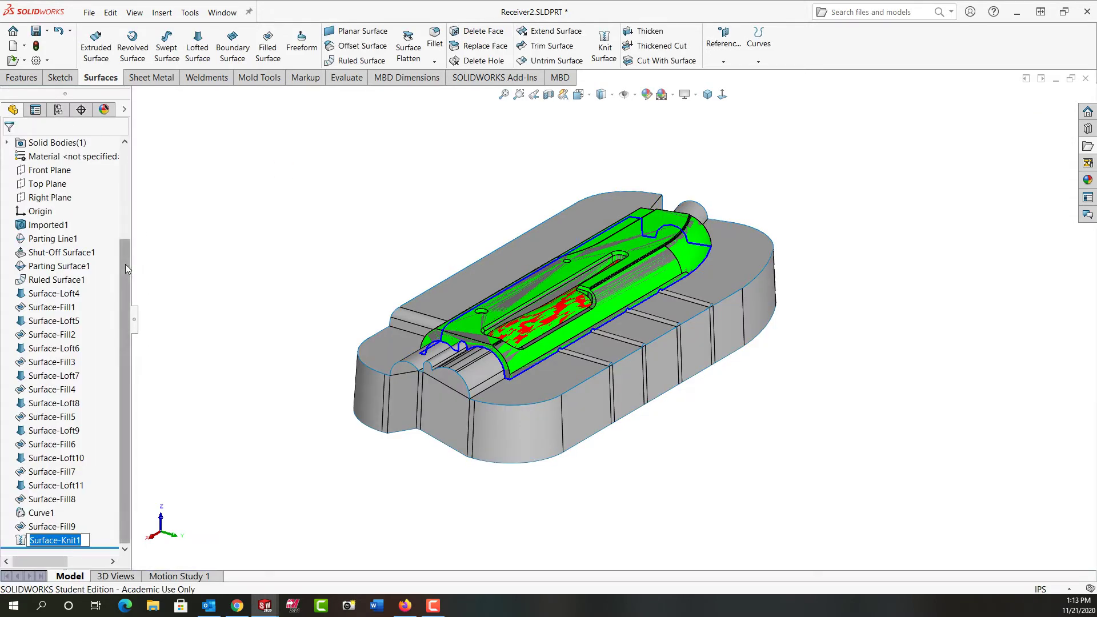
drag(127, 269, 127, 178)
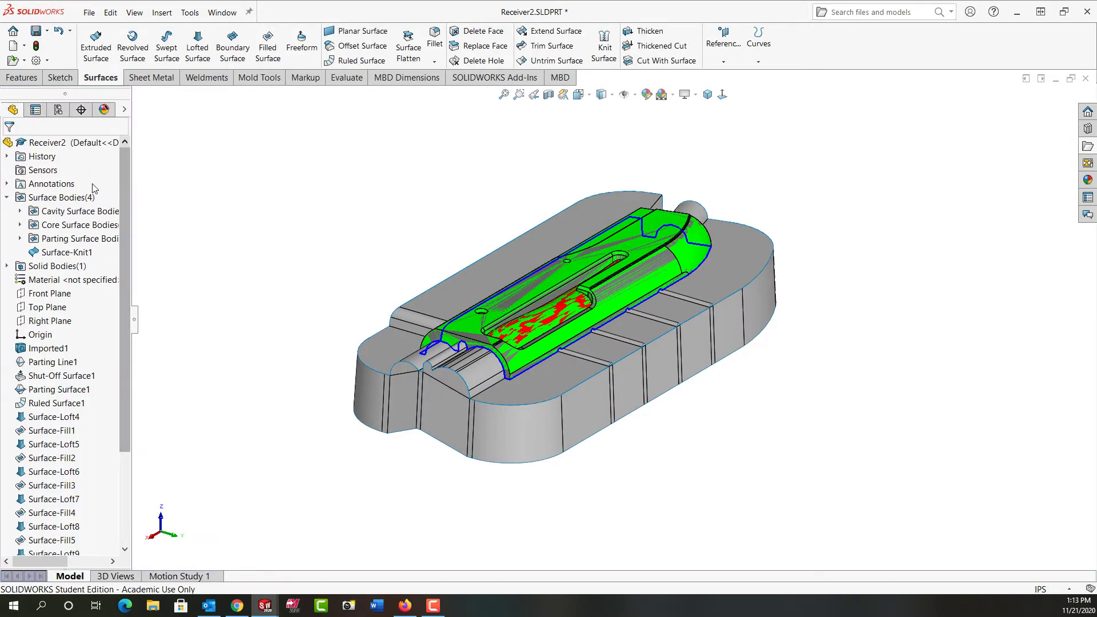
click(65, 252)
click(206, 240)
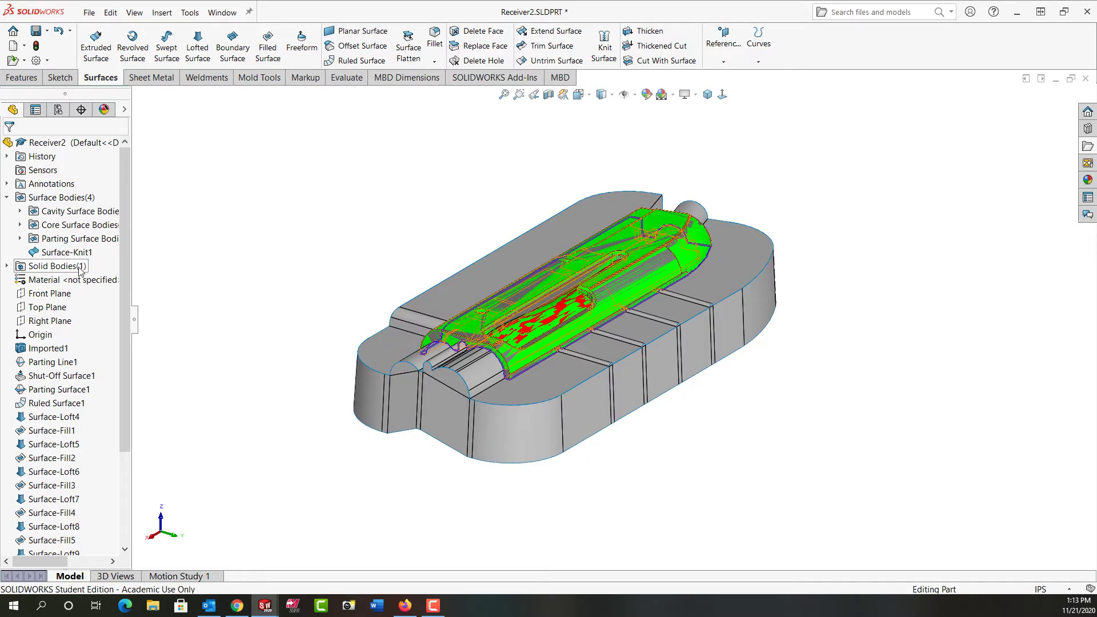
Step: Create Plane1 offset 0.750in from the Front Plane, flipped to sit below the part
click(62, 295)
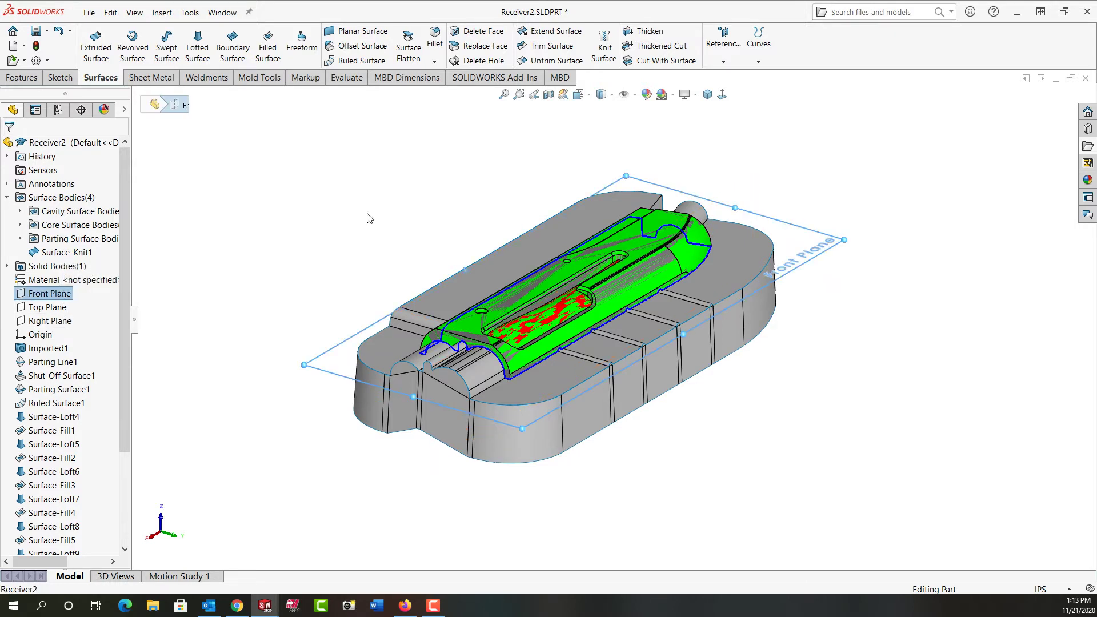
click(731, 42)
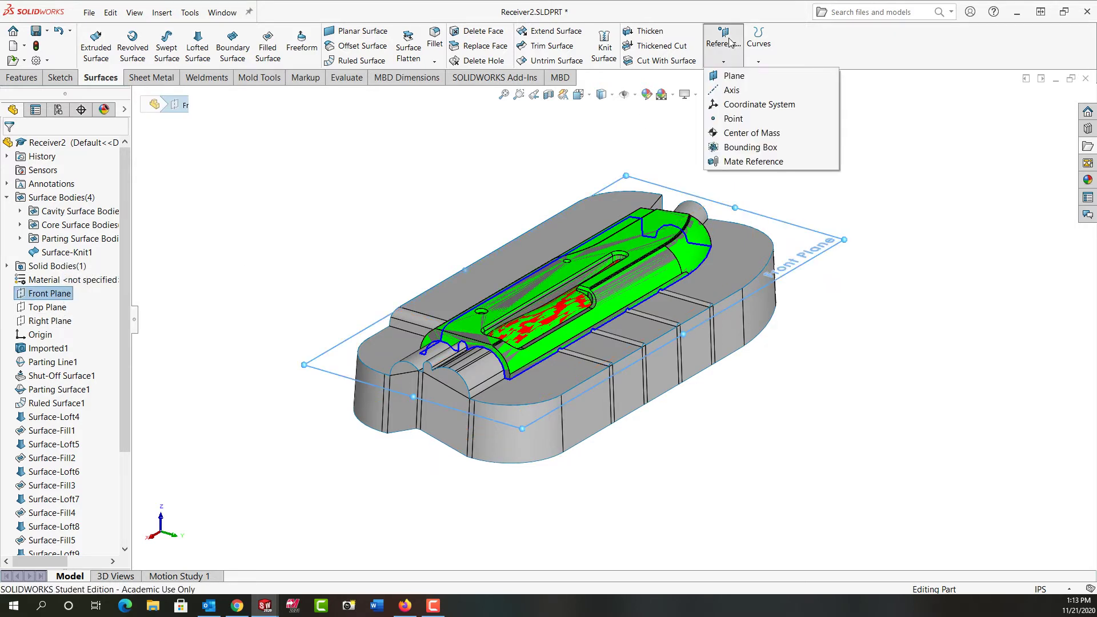
click(734, 77)
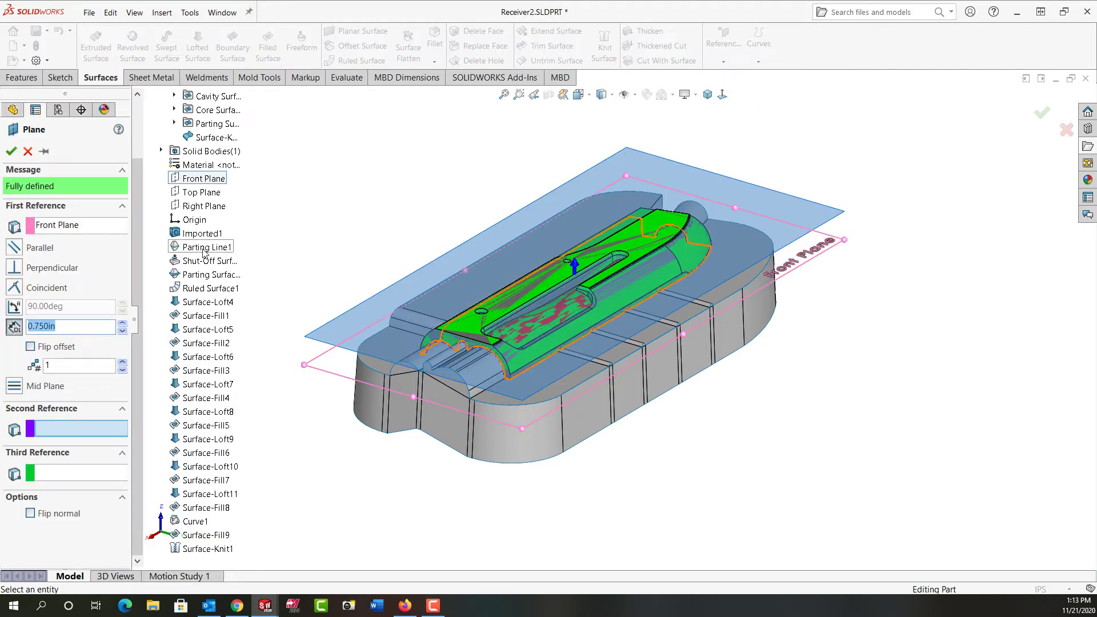
click(30, 347)
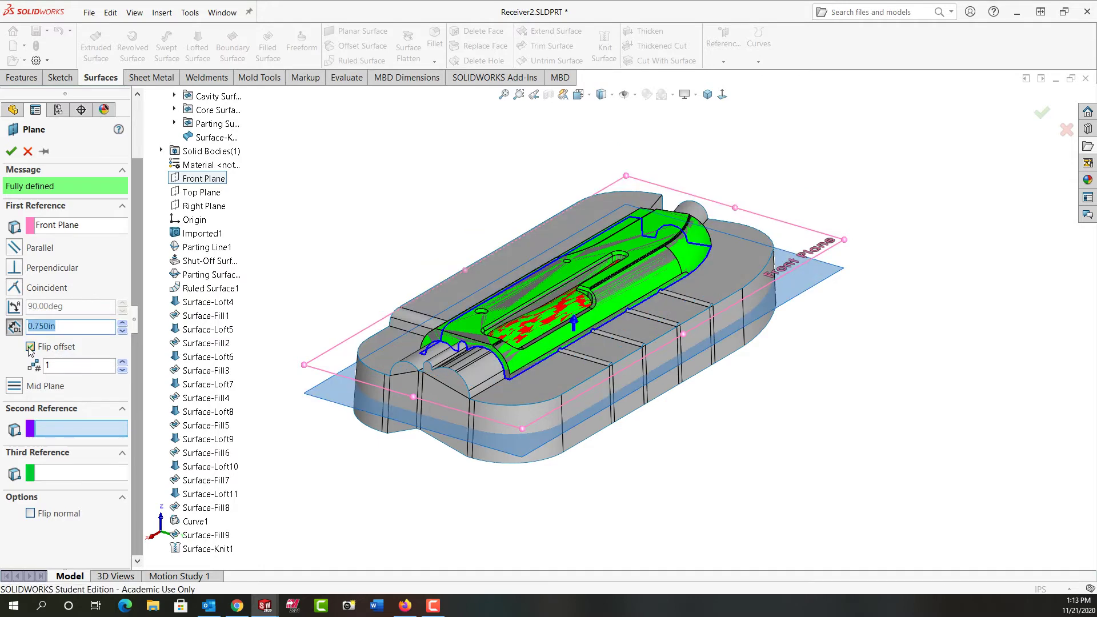
click(12, 151)
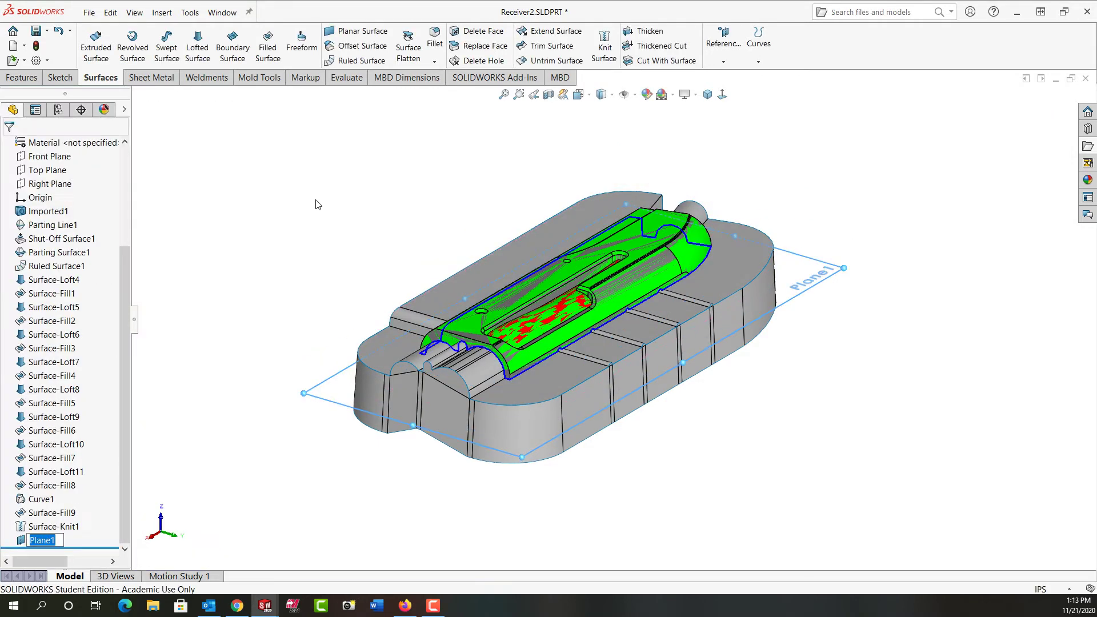
click(193, 480)
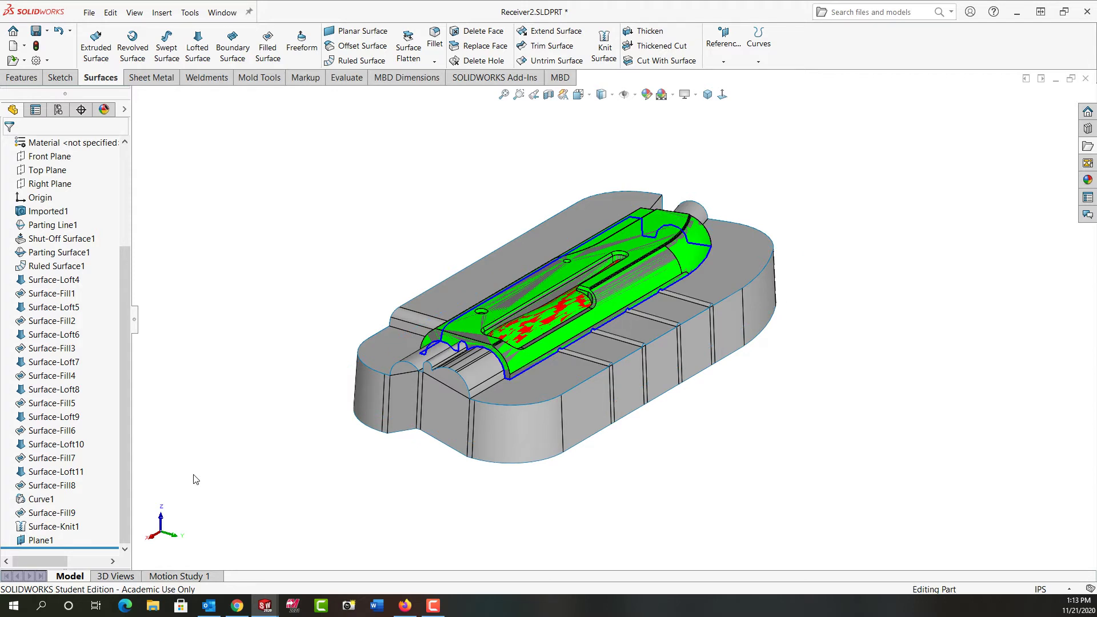
click(40, 540)
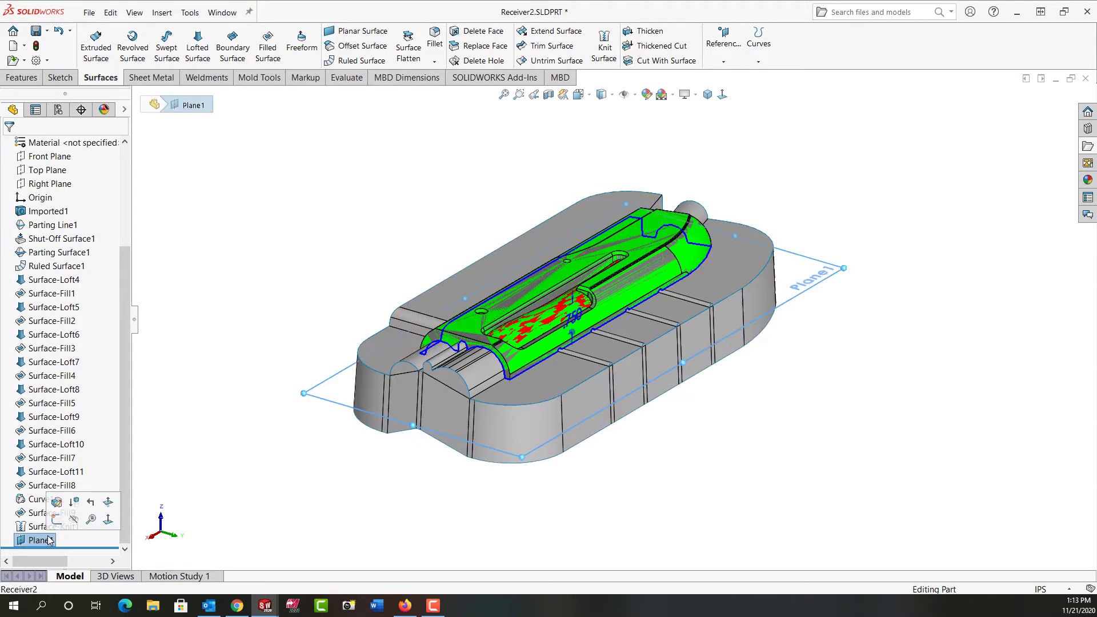
Step: Sketch a rectangle on Plane1 enclosing the whole part, viewed face-on
click(57, 519)
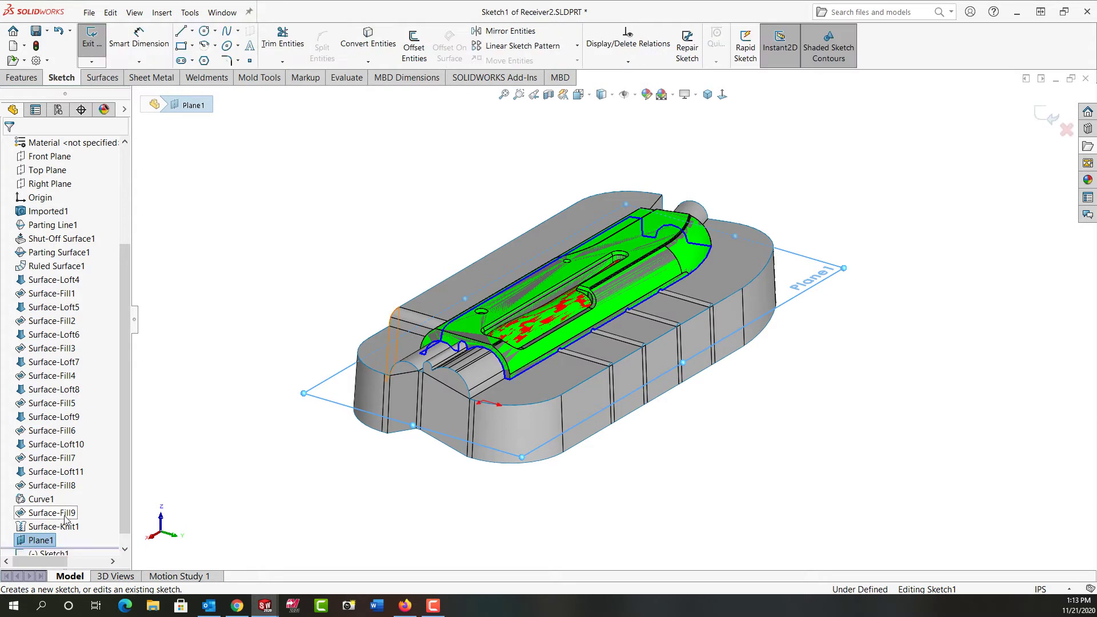
click(721, 94)
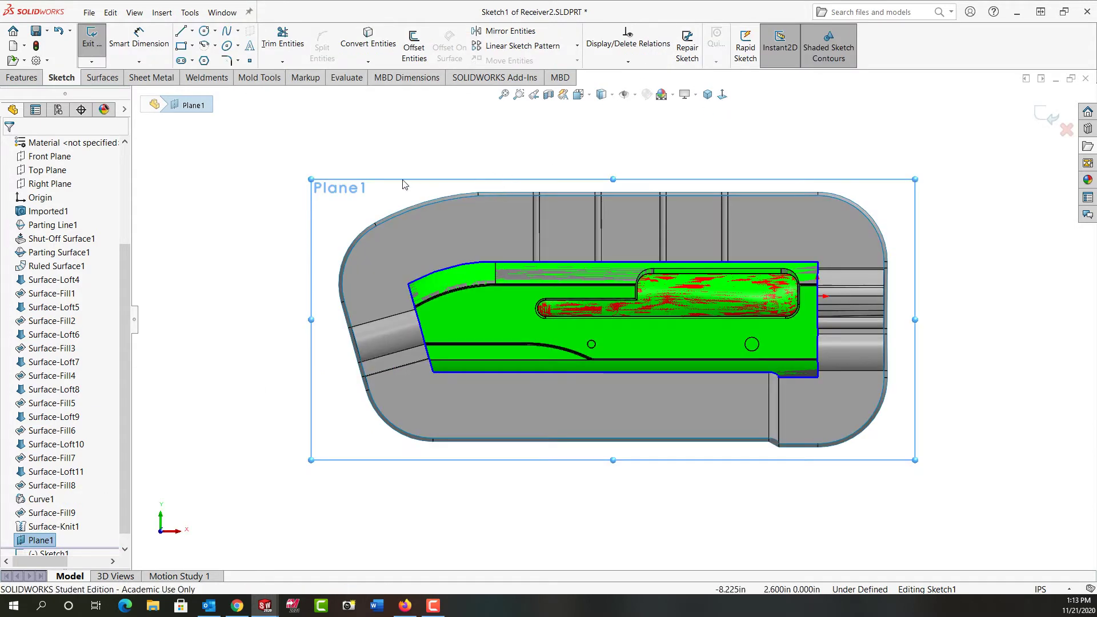
click(183, 49)
click(293, 151)
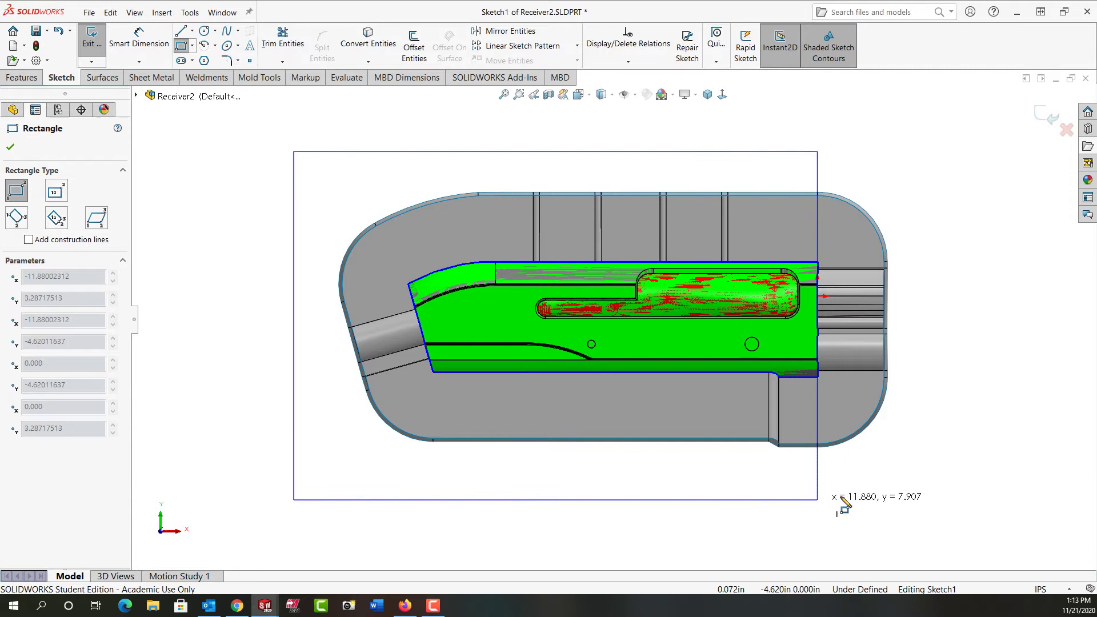
click(954, 510)
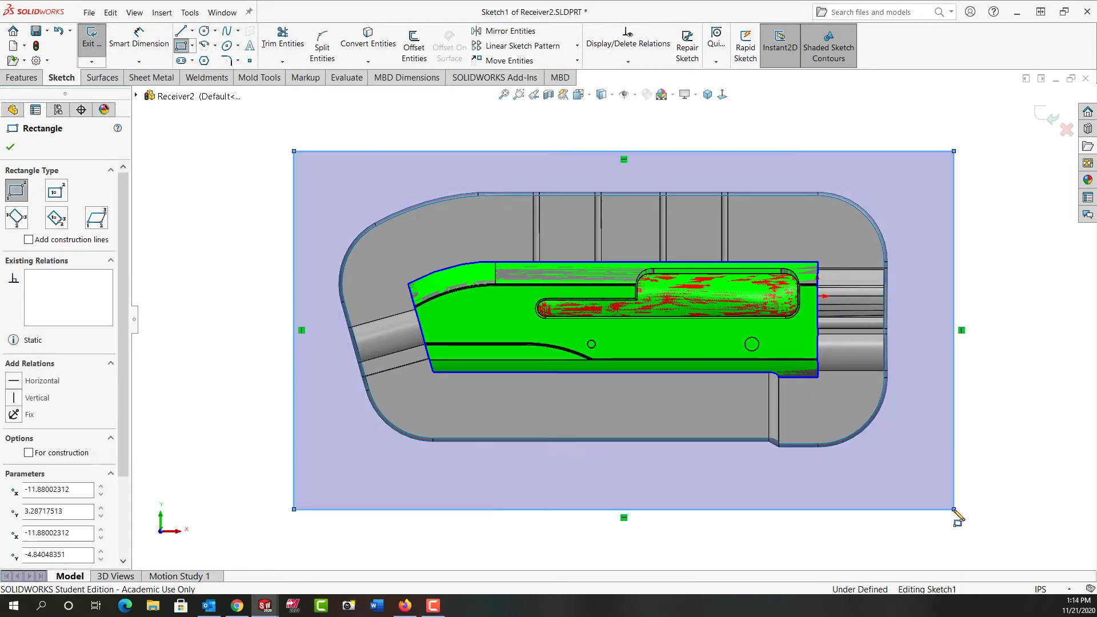
Step: Dimension the rectangle's left gap to 1.5 and top gap to 2
right_drag(1004, 424, 1005, 378)
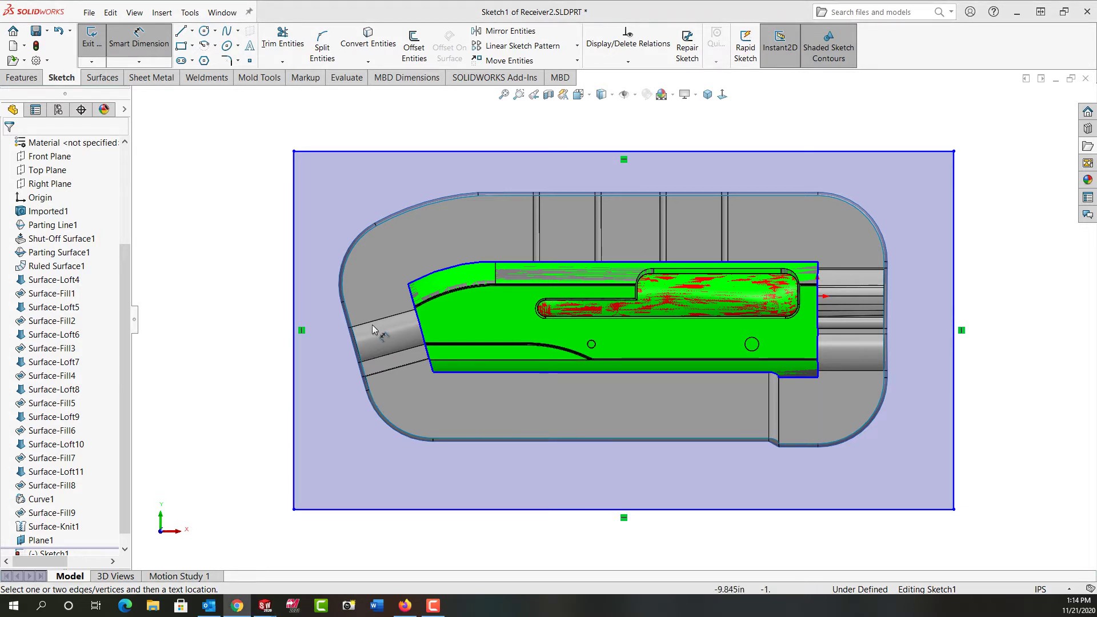
click(344, 302)
click(294, 311)
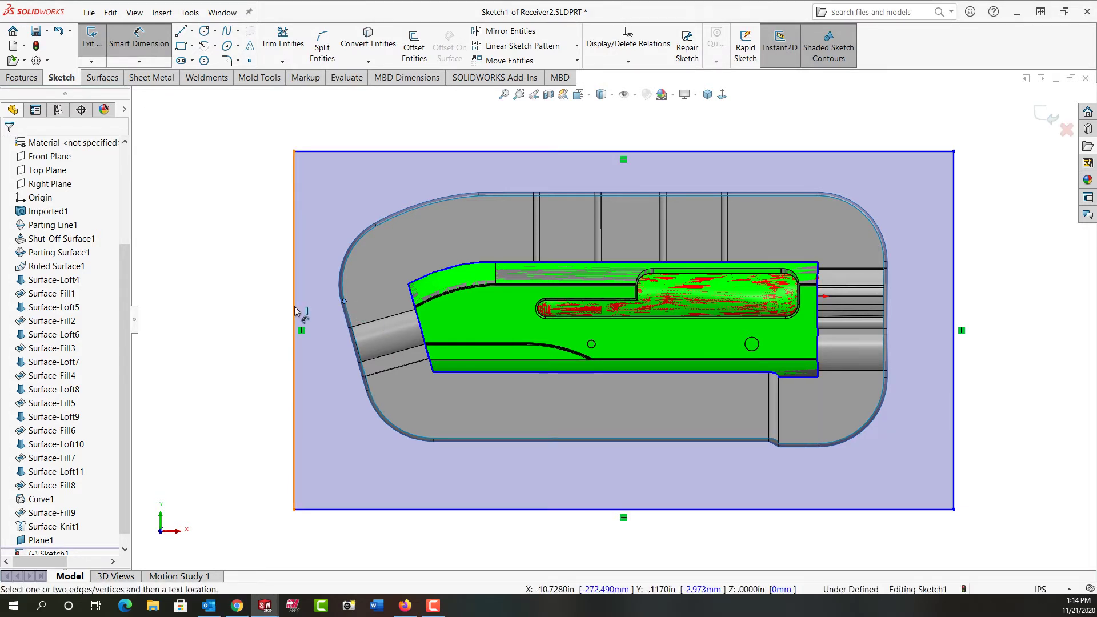
click(320, 214)
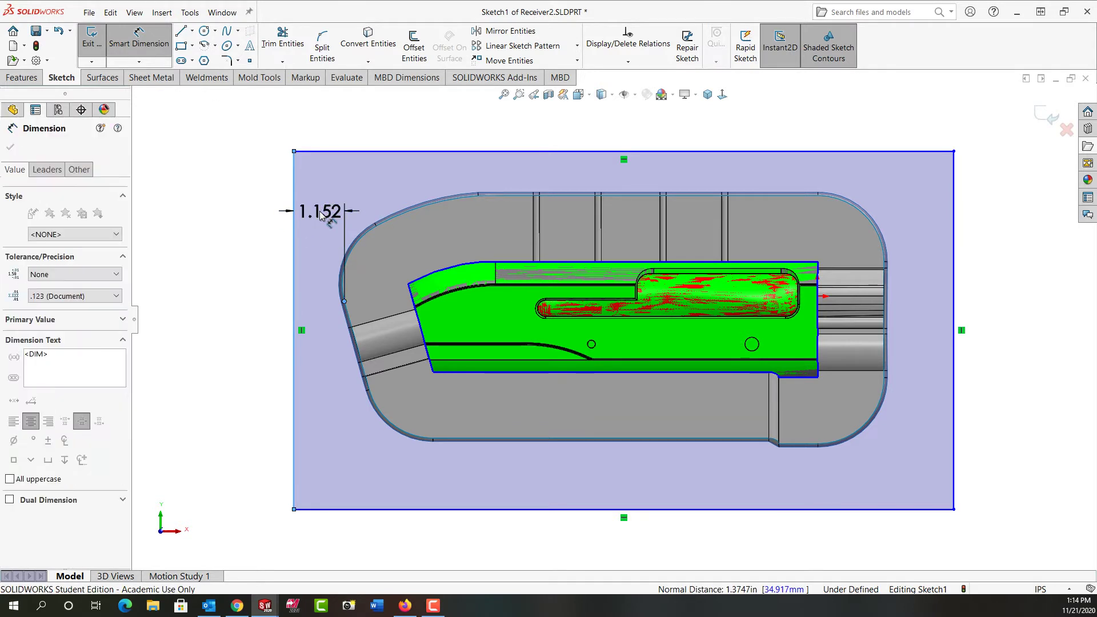
text(1.5)
key(Return)
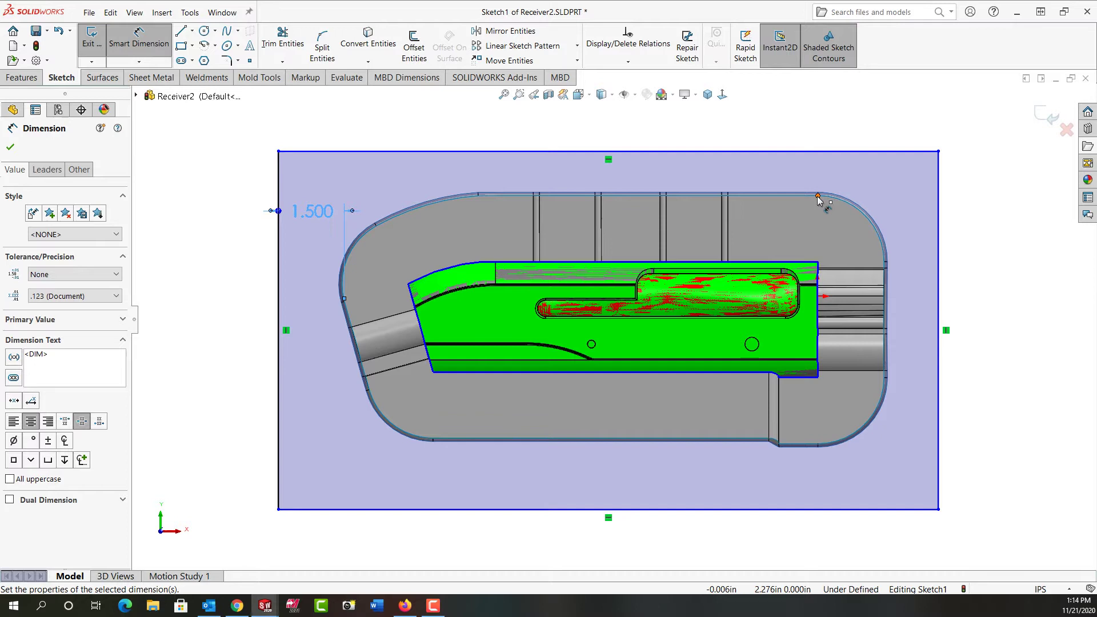
click(818, 152)
click(818, 196)
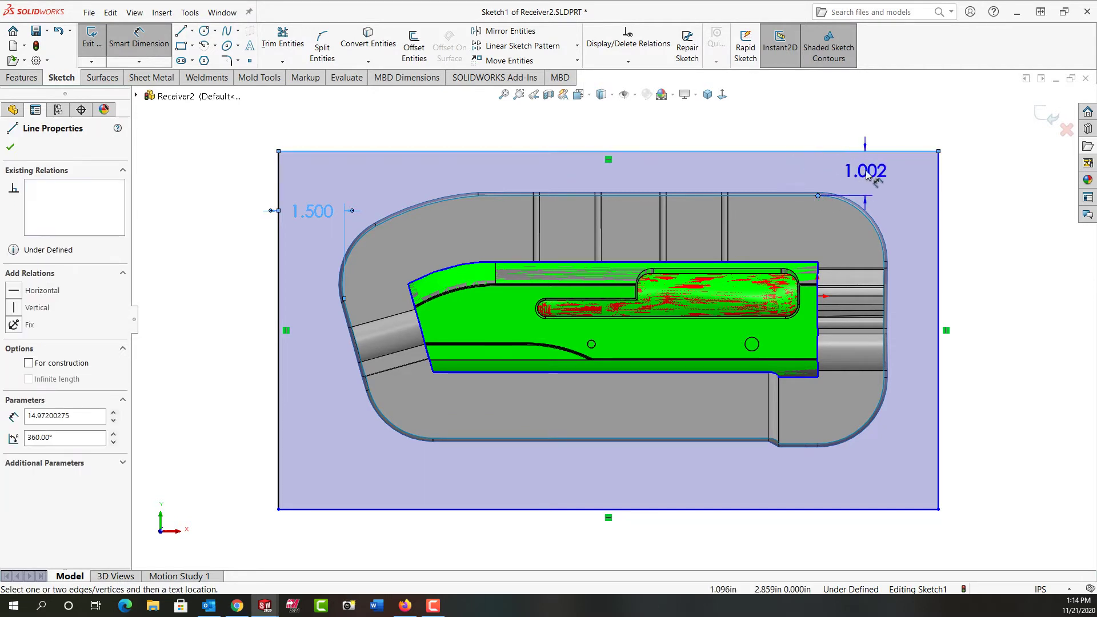
click(867, 176)
text(2.)
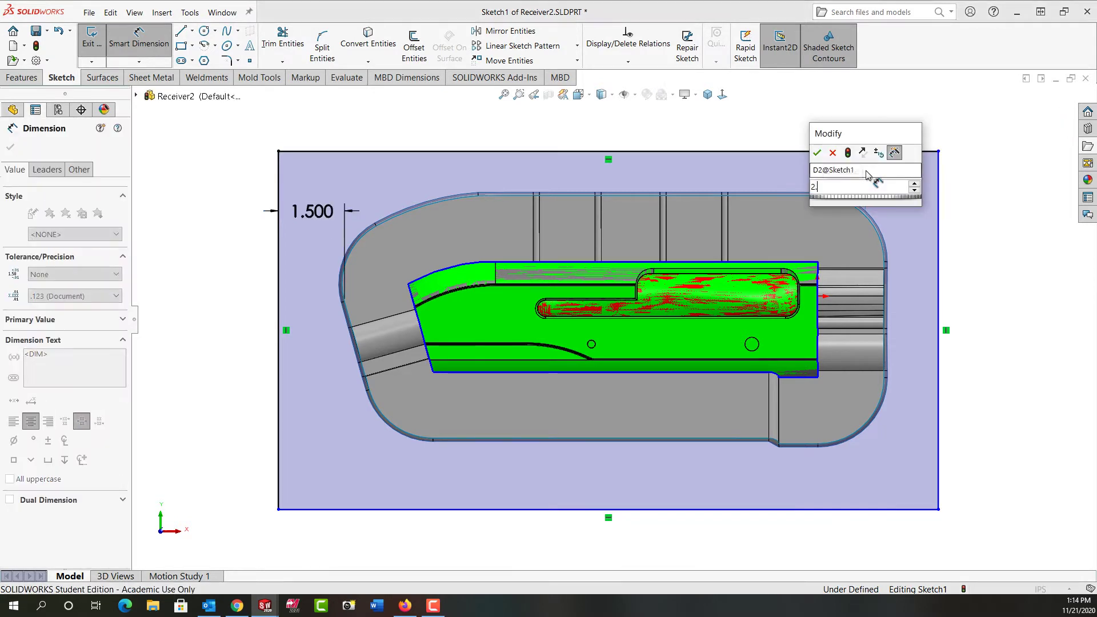
key(Return)
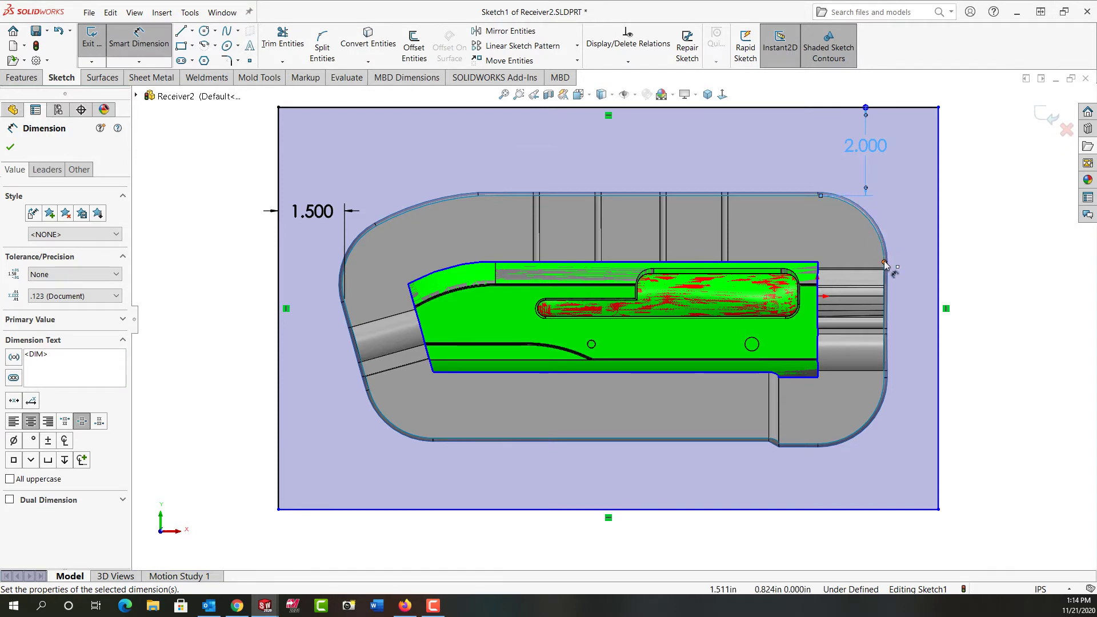
Step: Dimension the right gap to 1.5 and bottom gap to 2.0, then exit the sketch
click(940, 274)
click(885, 262)
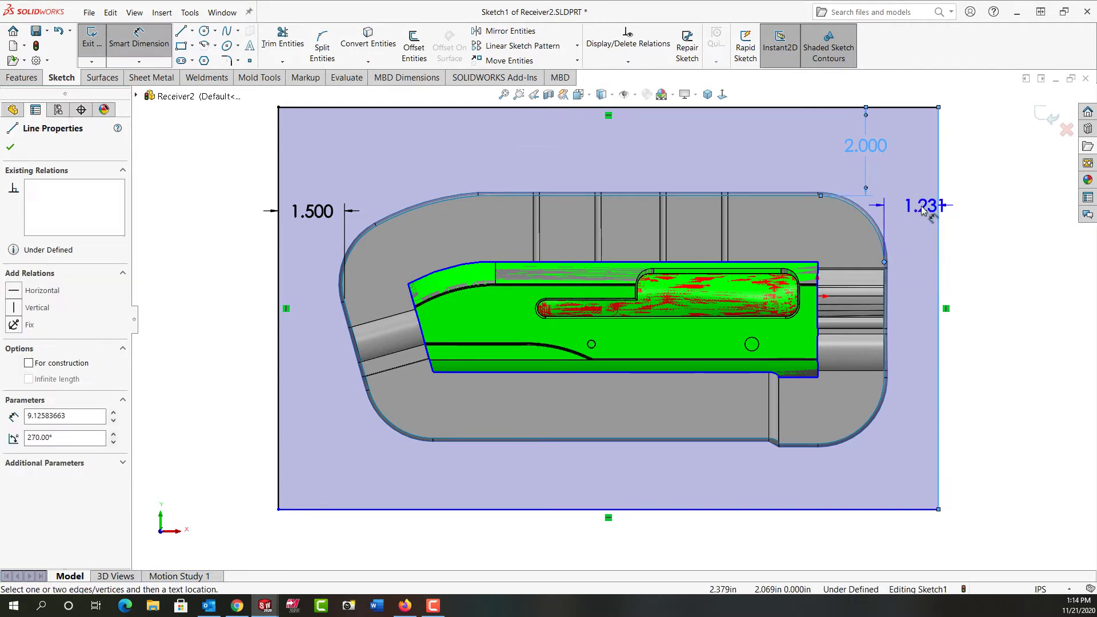
click(919, 210)
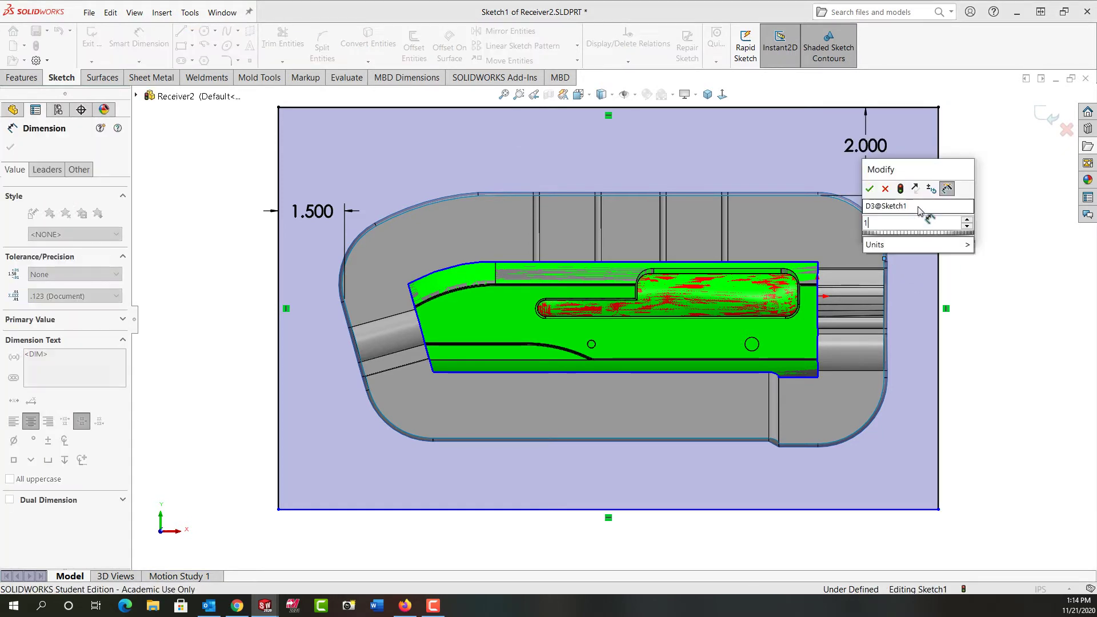
key(Return)
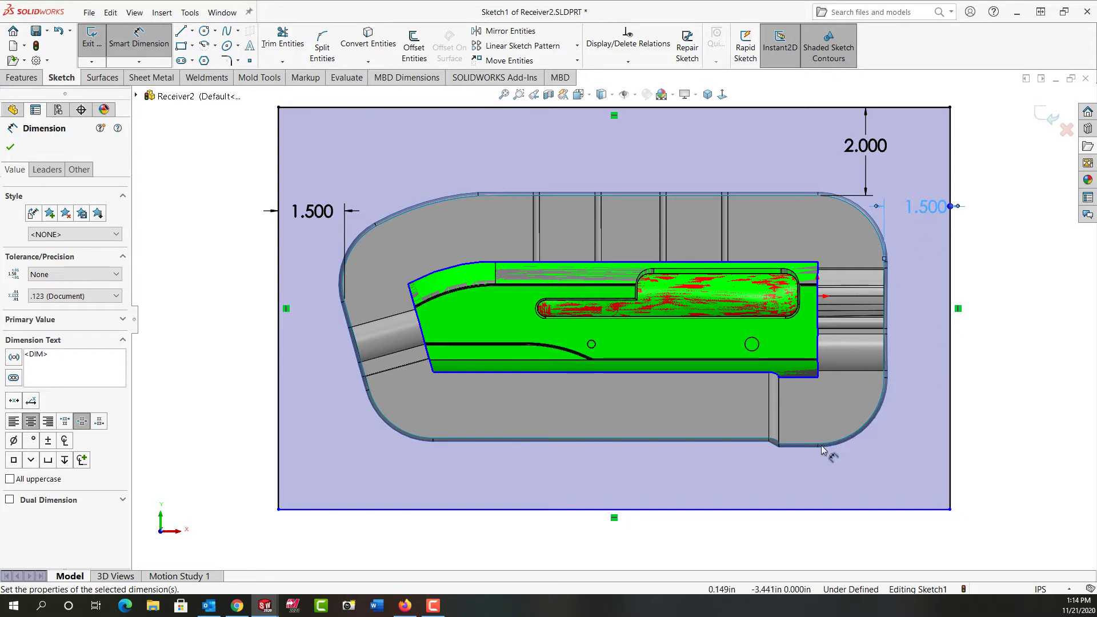
click(825, 510)
click(891, 492)
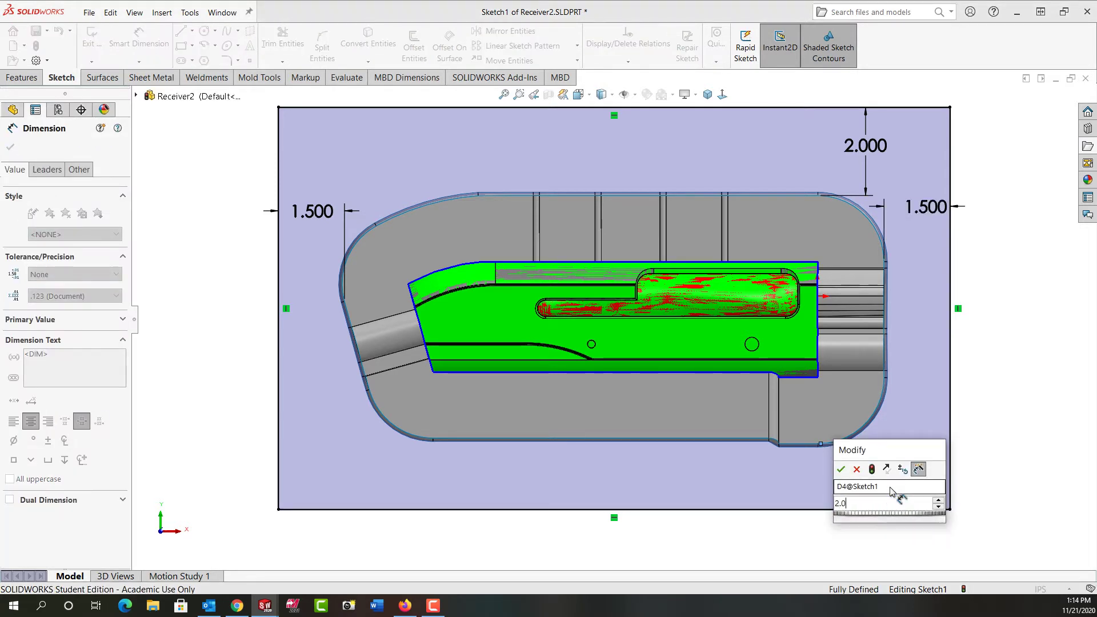
key(Return)
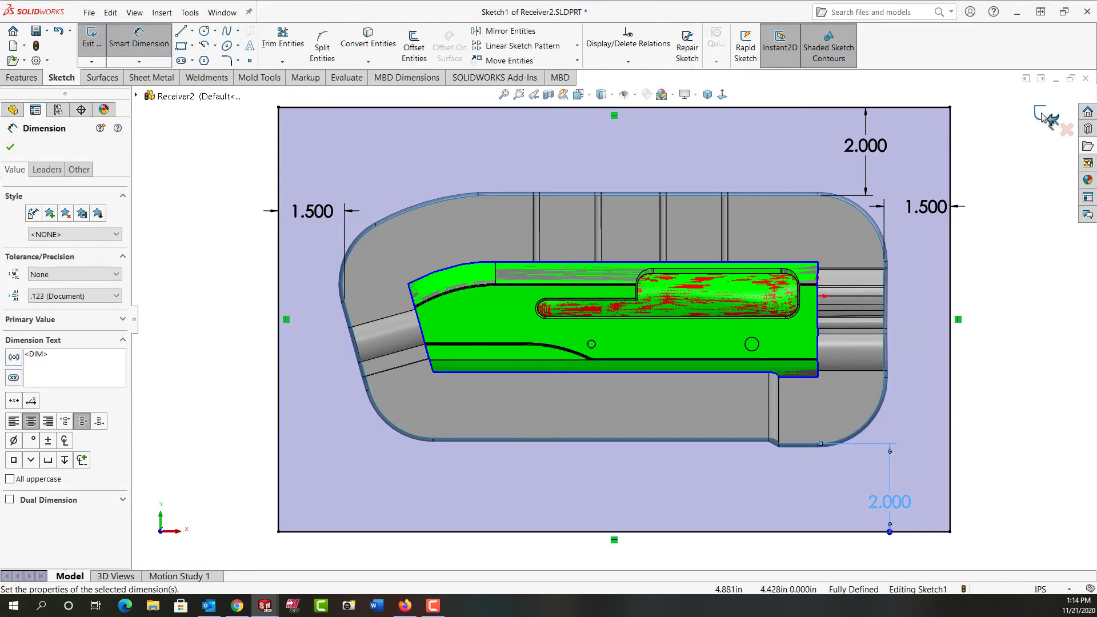
click(1045, 120)
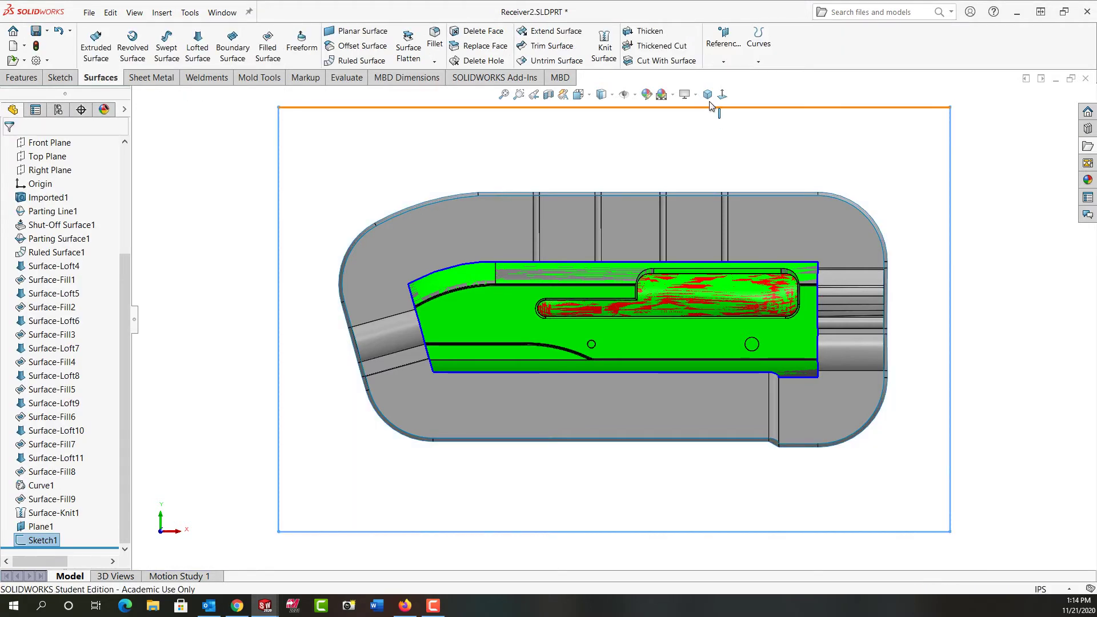
Step: Create Surface-Plane1, a planar surface bounded by the Sketch1 rectangle, in isometric view
click(708, 95)
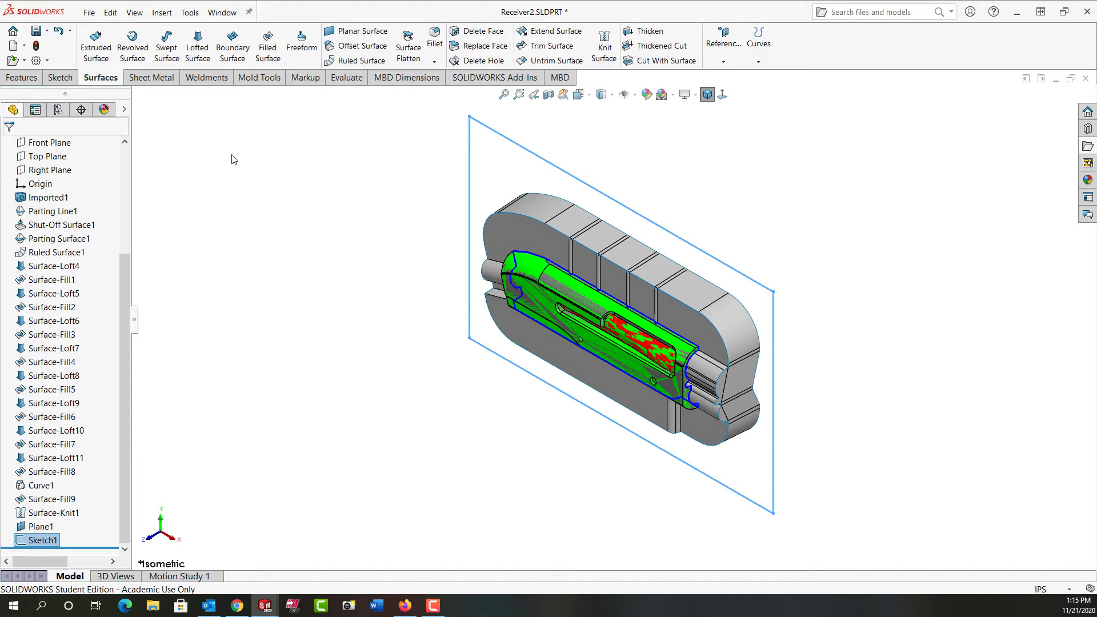
click(357, 31)
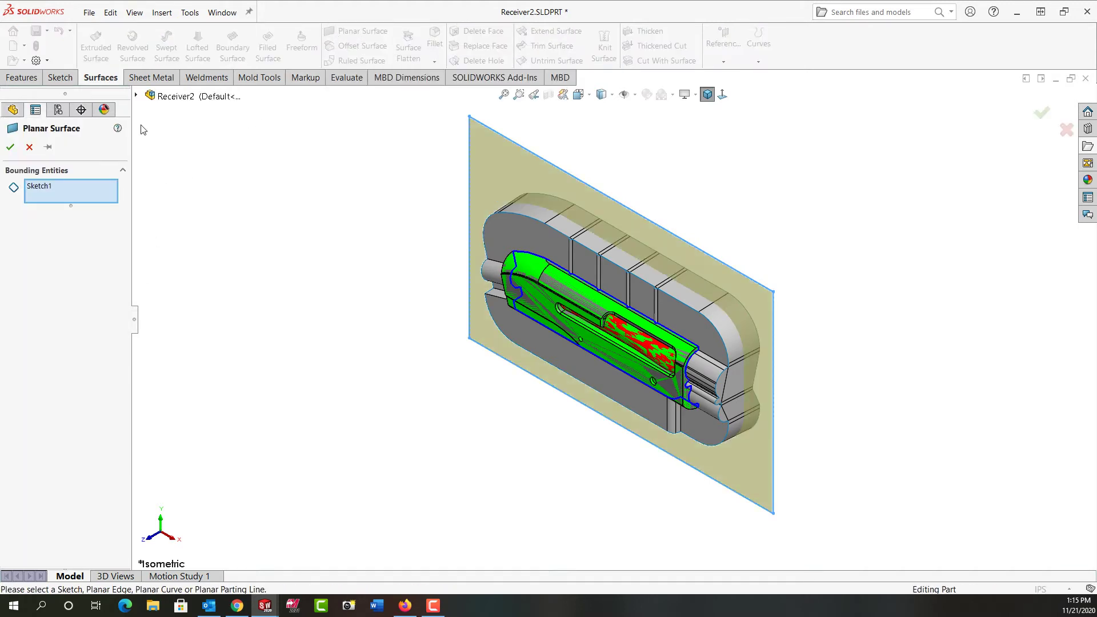
click(12, 147)
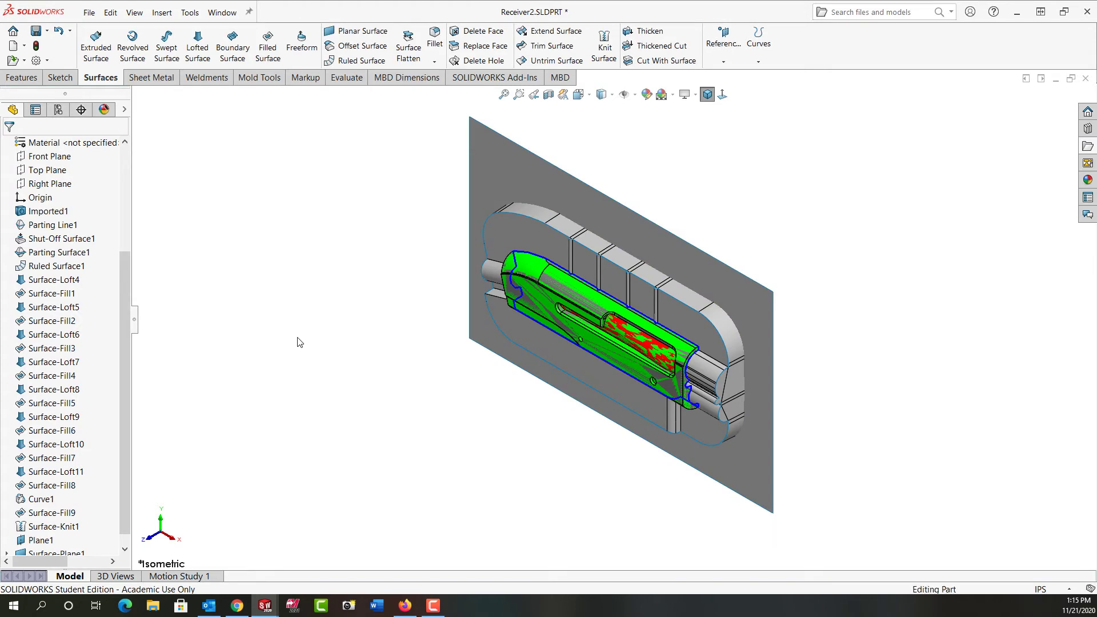
middle_drag(296, 340, 419, 296)
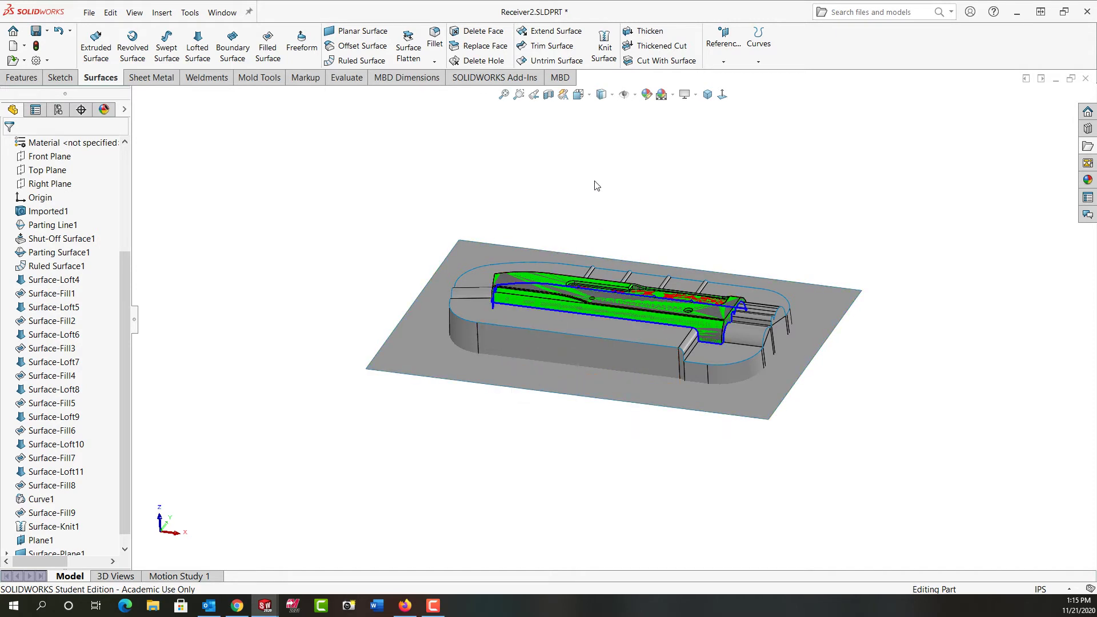
Step: Mutually trim Surface-Plane1 and Surface-Knit1, removing the plate's inner piece and a knit wall piece
click(555, 48)
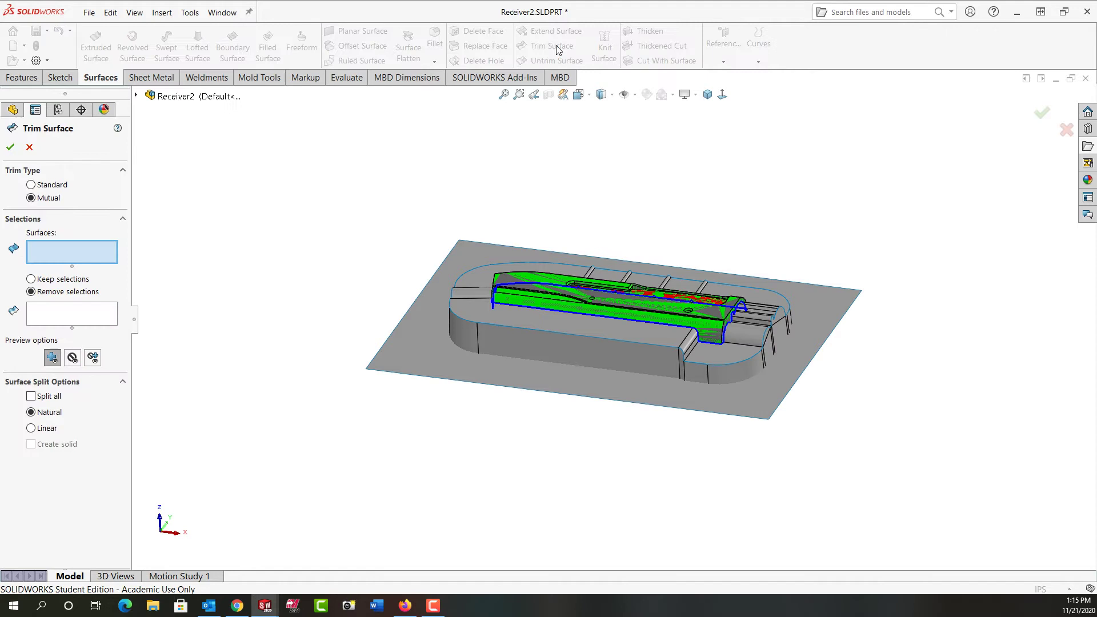
click(421, 363)
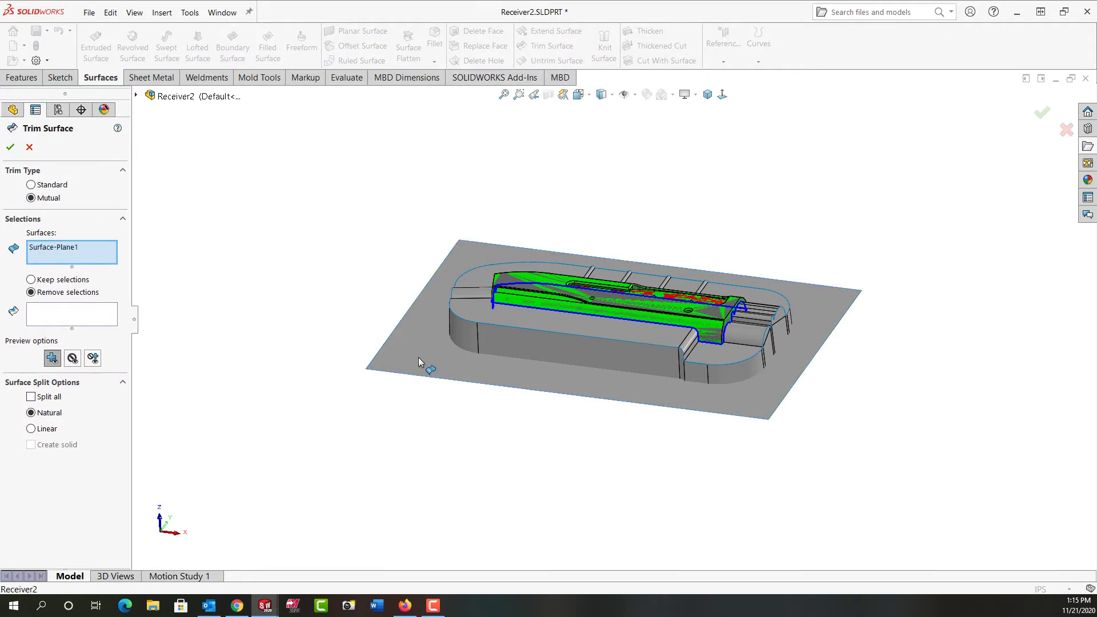
click(517, 350)
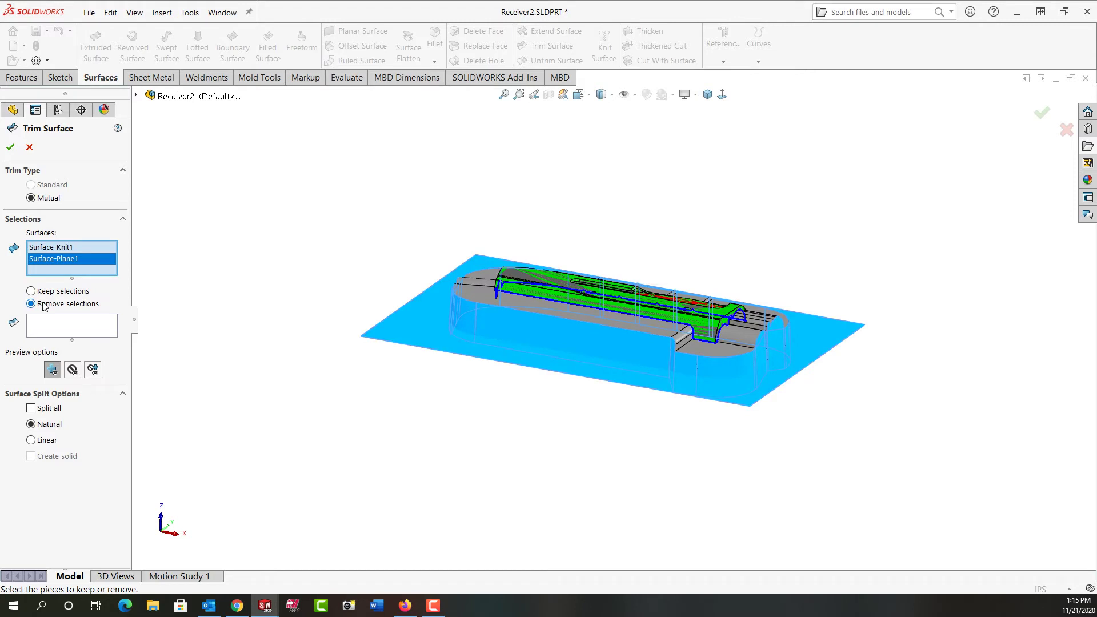
click(73, 325)
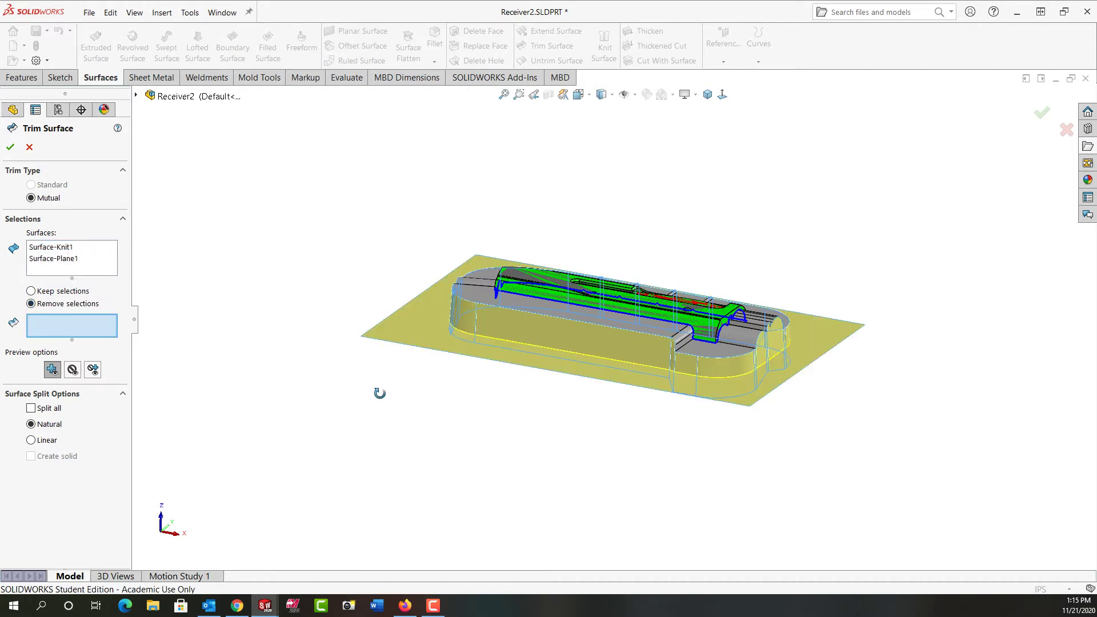
middle_drag(380, 393, 392, 318)
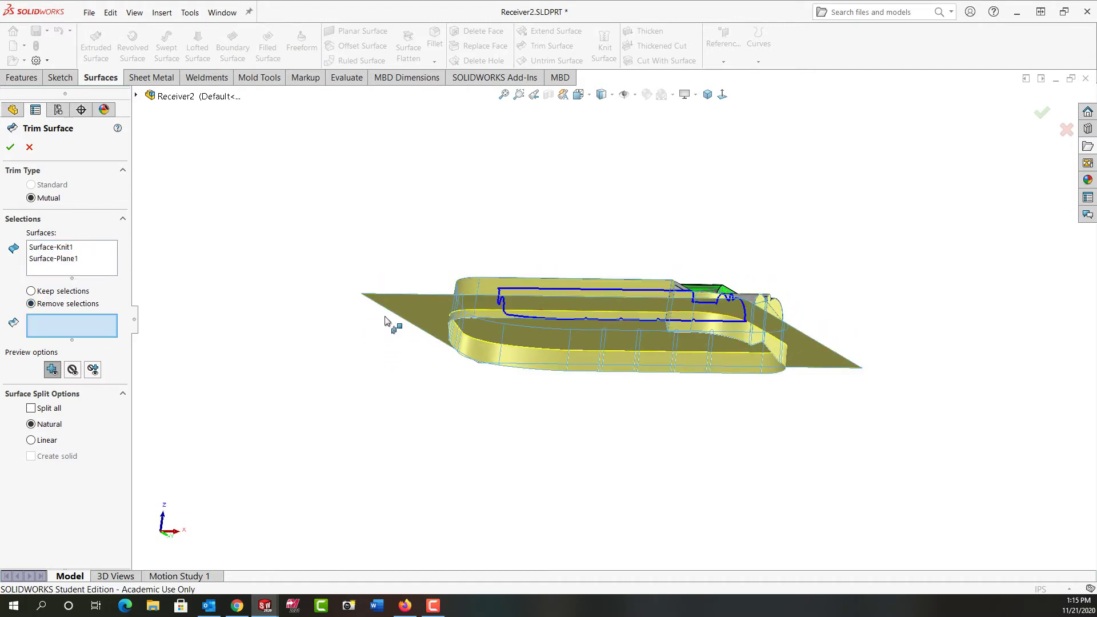
click(730, 327)
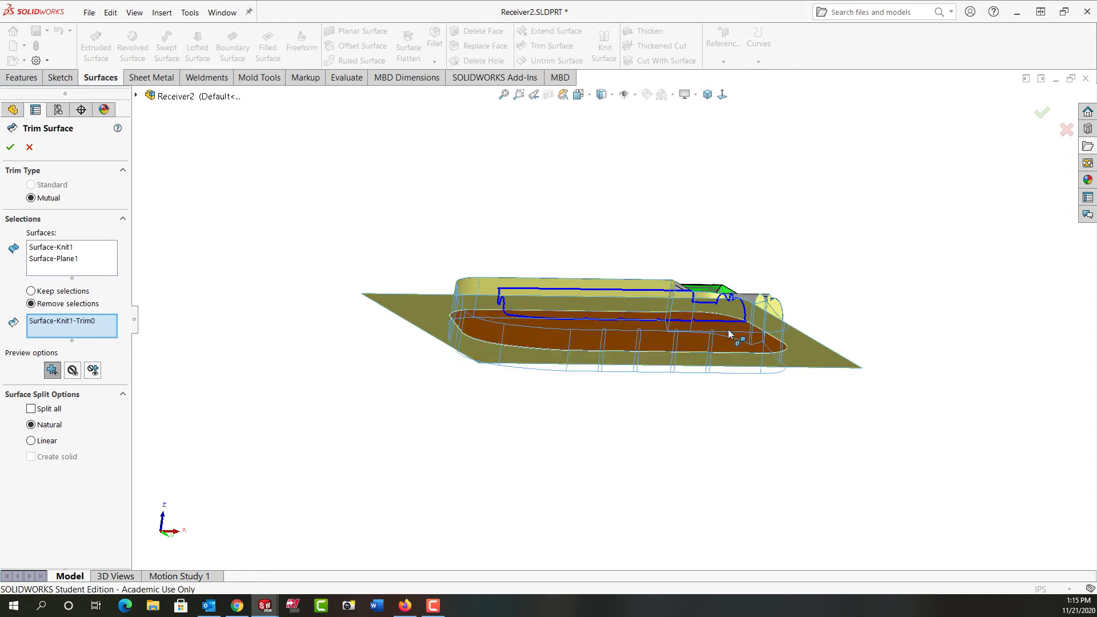
click(634, 342)
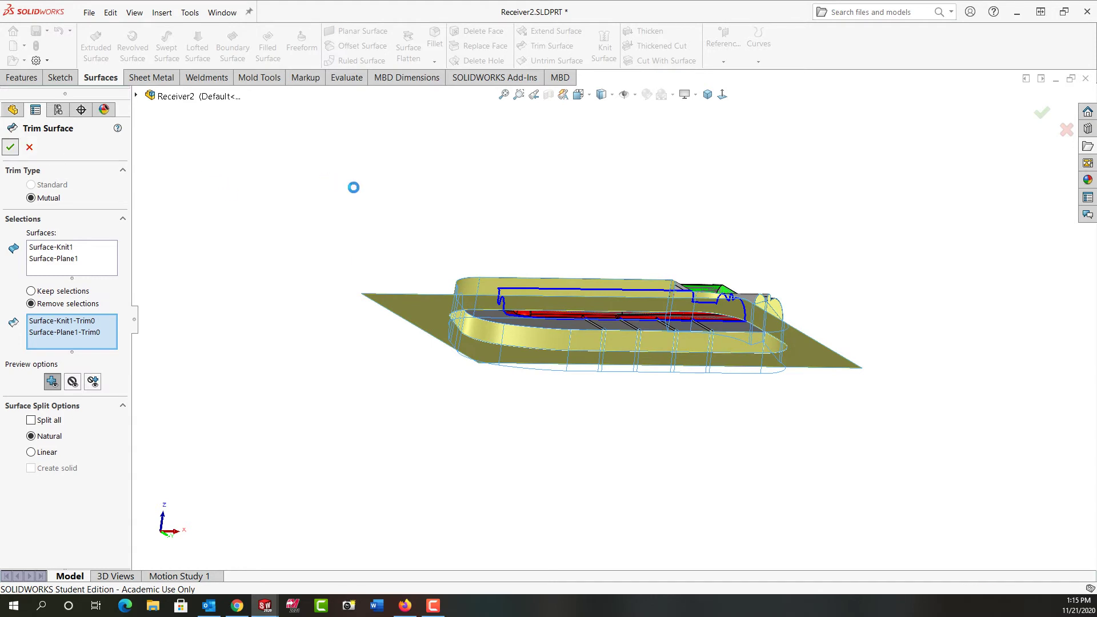
middle_drag(334, 179, 269, 343)
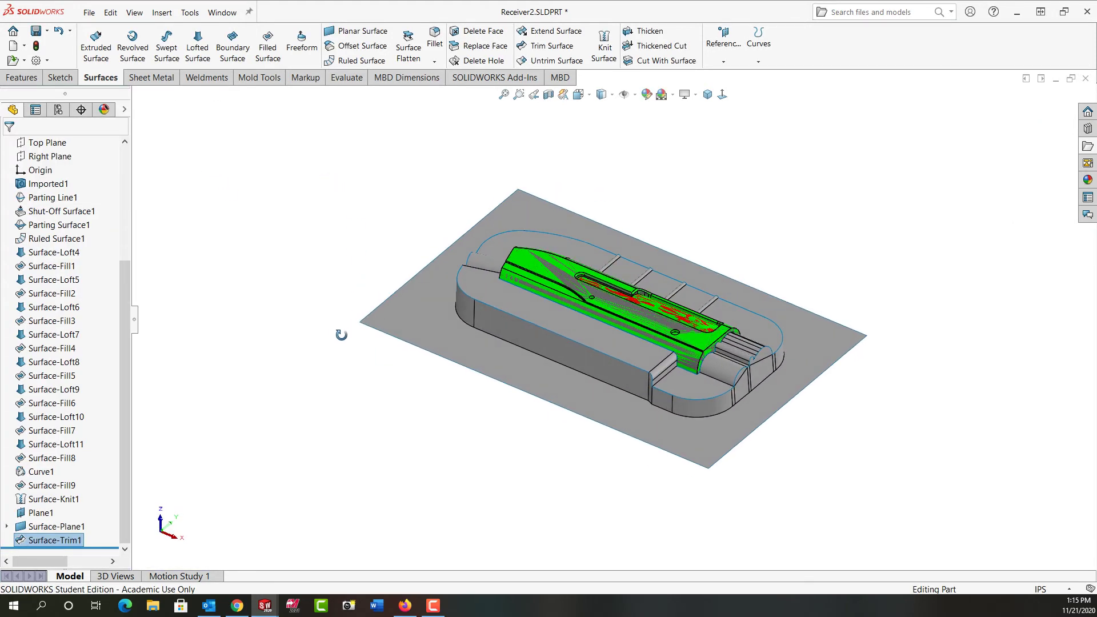
drag(121, 327, 122, 214)
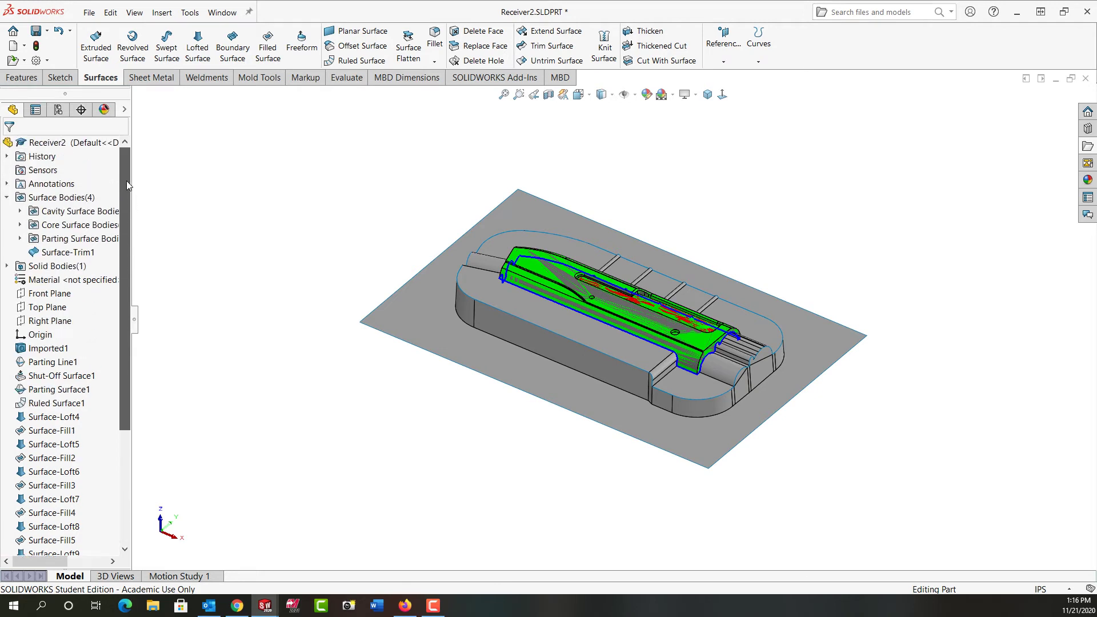
click(76, 255)
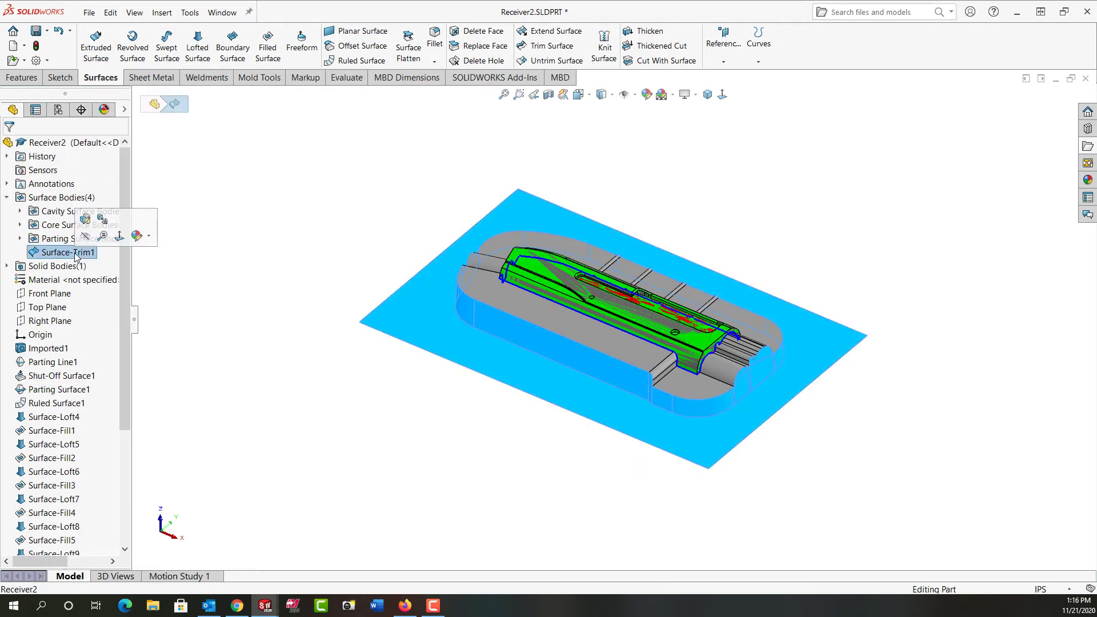
click(248, 337)
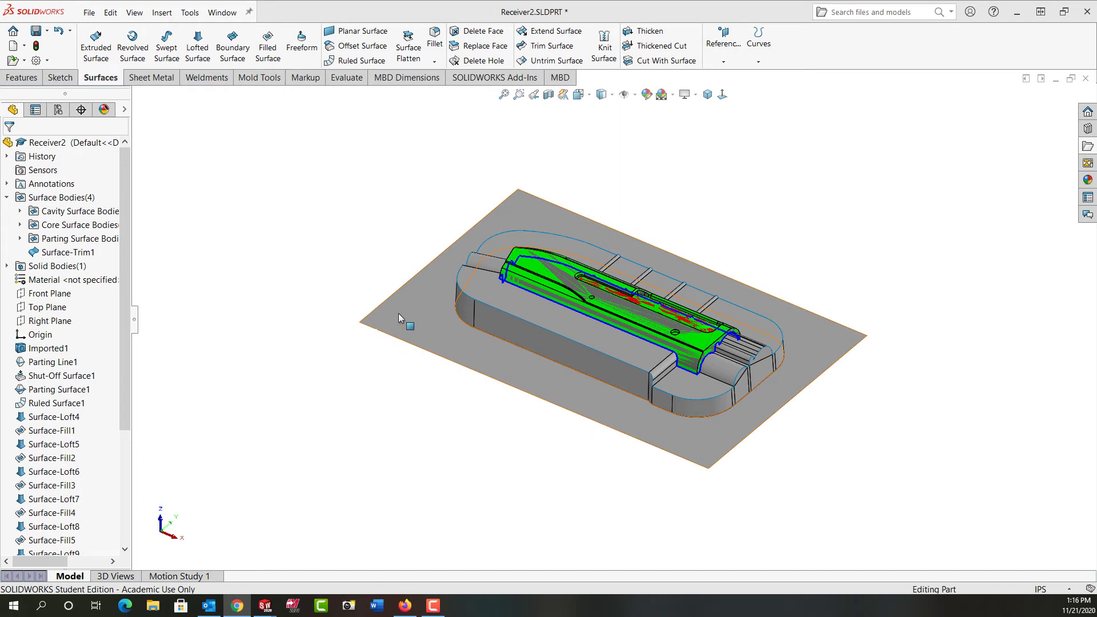
Step: Knit Surface-Trim1 and Parting Surface1 into Surface-Knit2
click(610, 49)
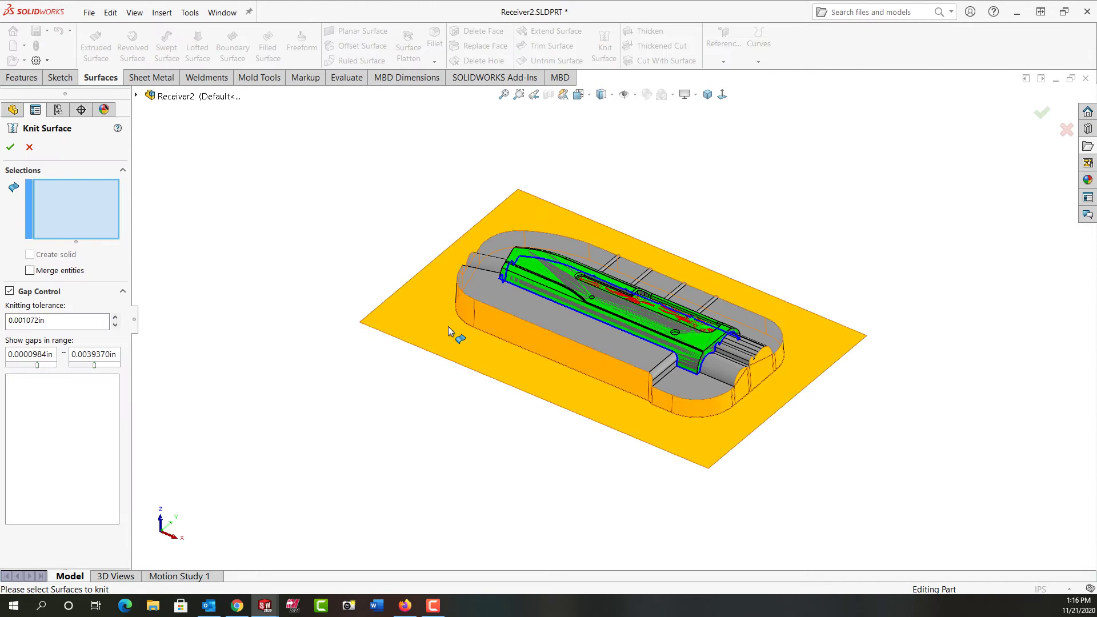
click(449, 328)
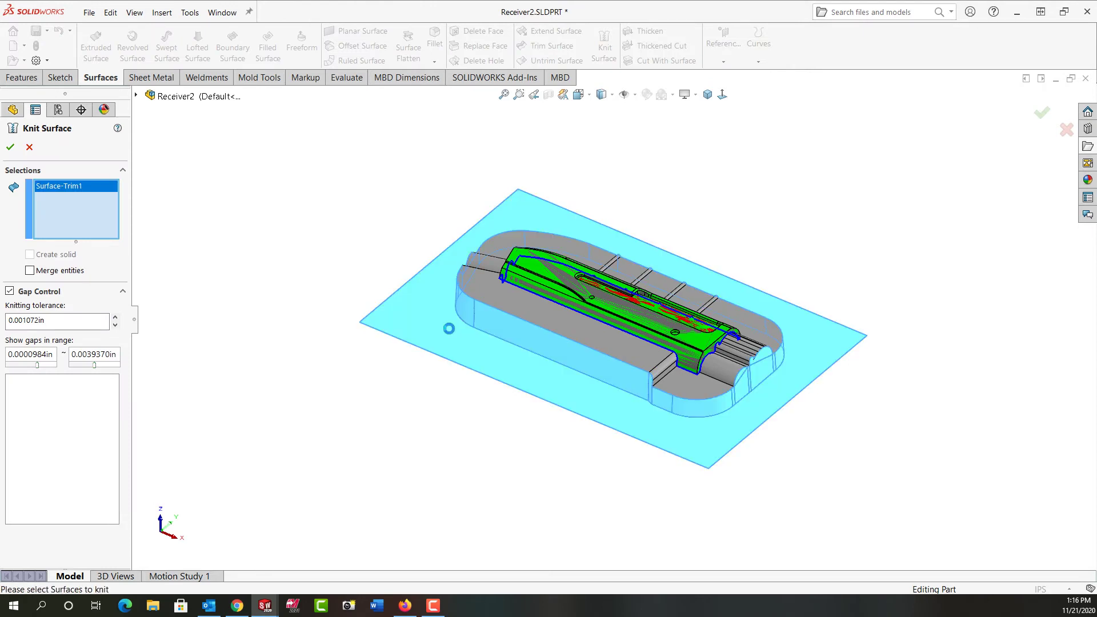
click(496, 302)
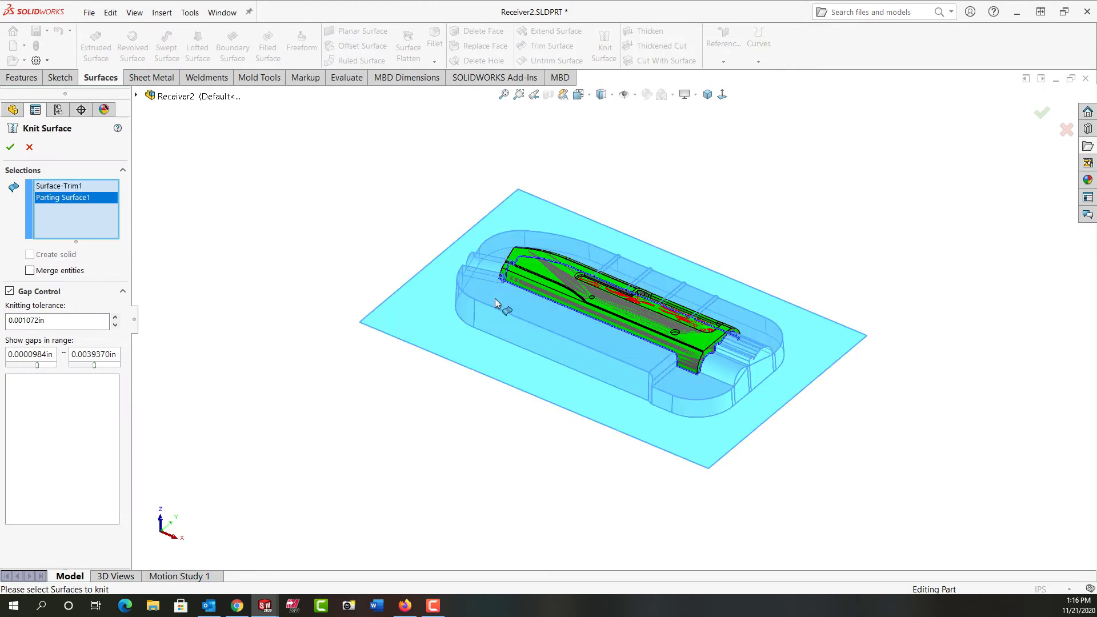
click(10, 148)
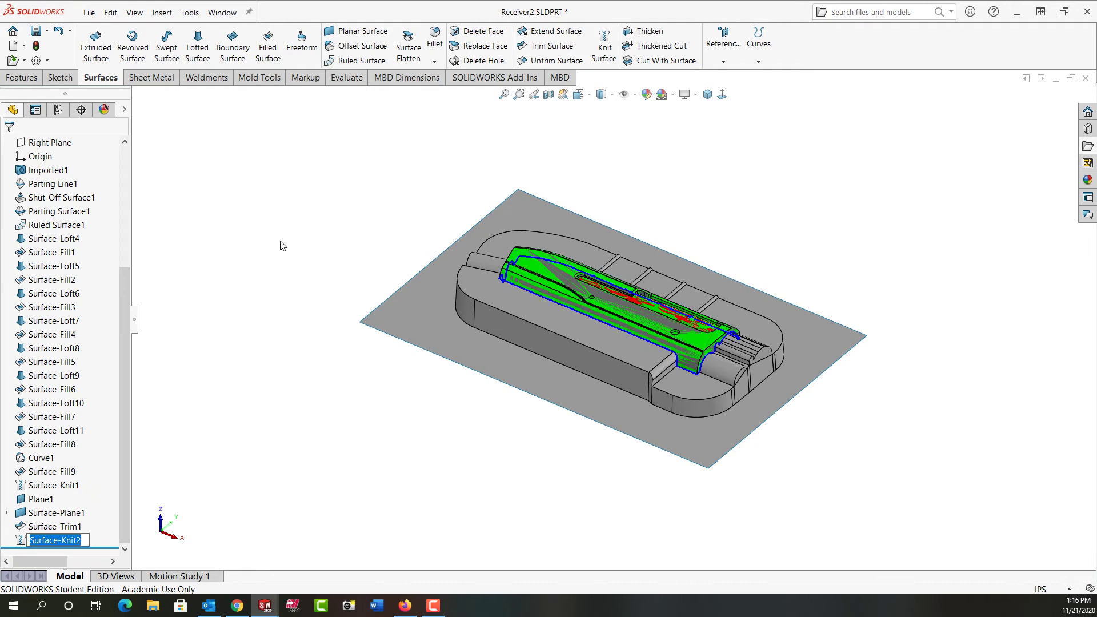
click(281, 245)
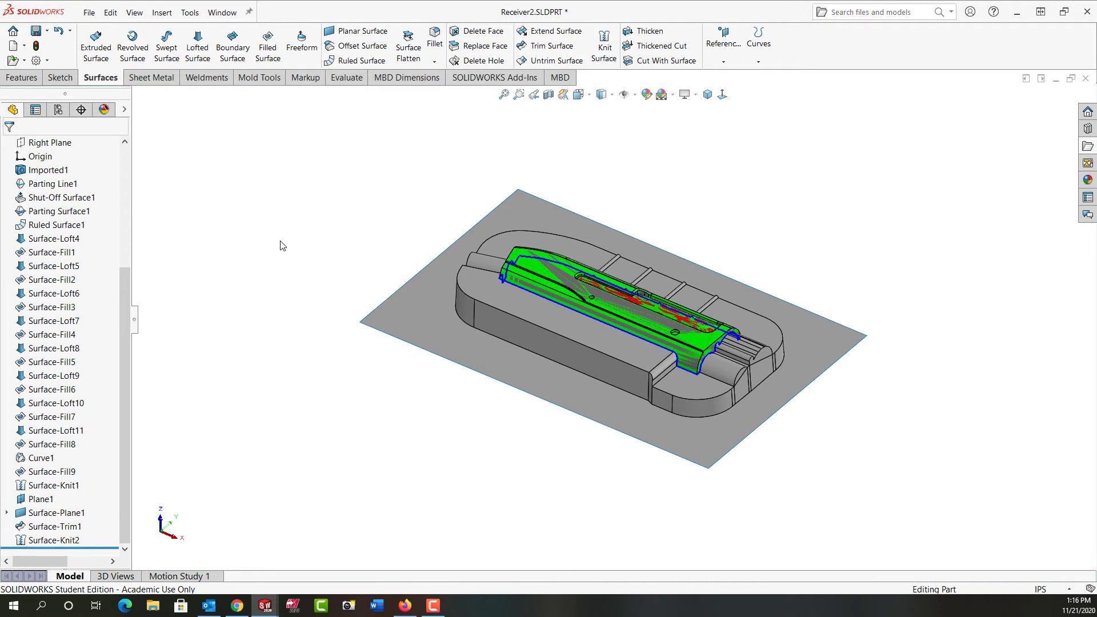
click(387, 328)
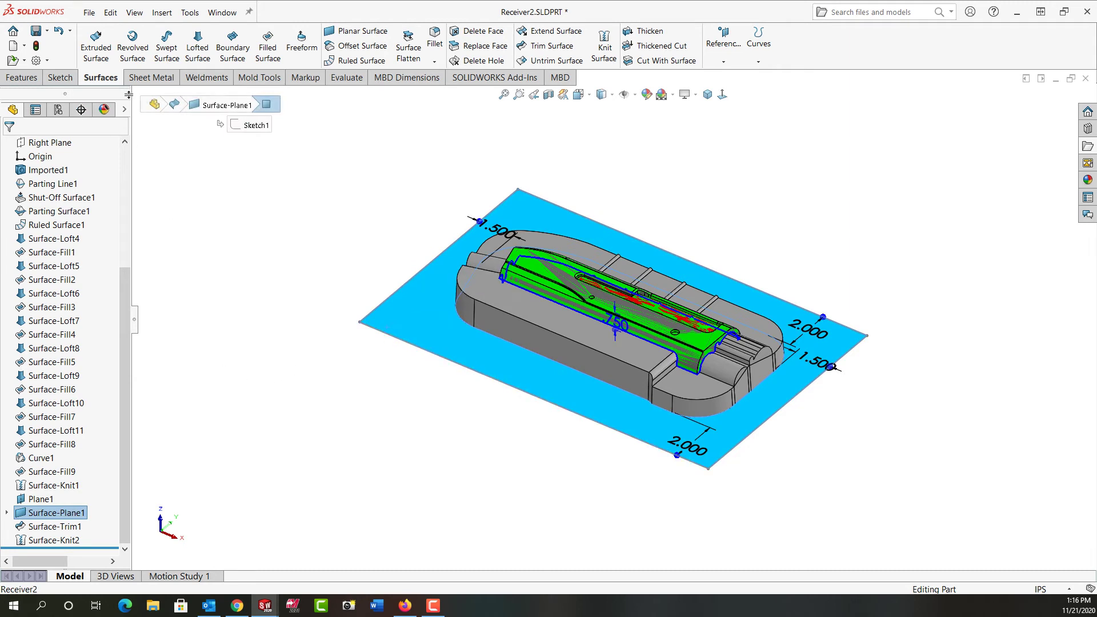
Step: Begin a Tooling Split sketch on the flat plate, viewed face-on
click(257, 78)
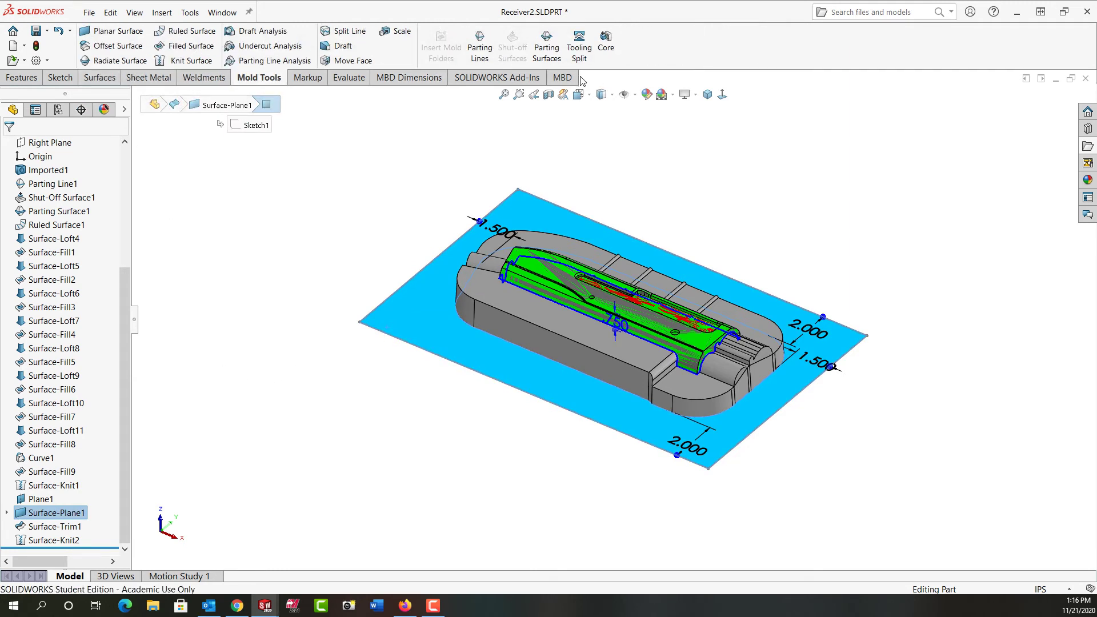
click(579, 46)
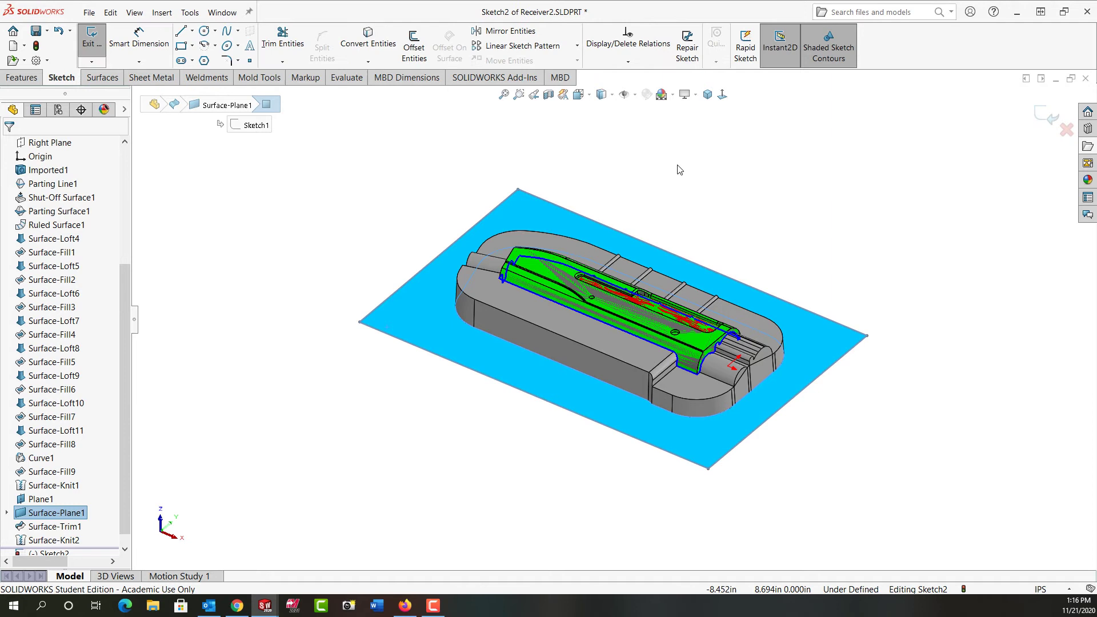
click(722, 95)
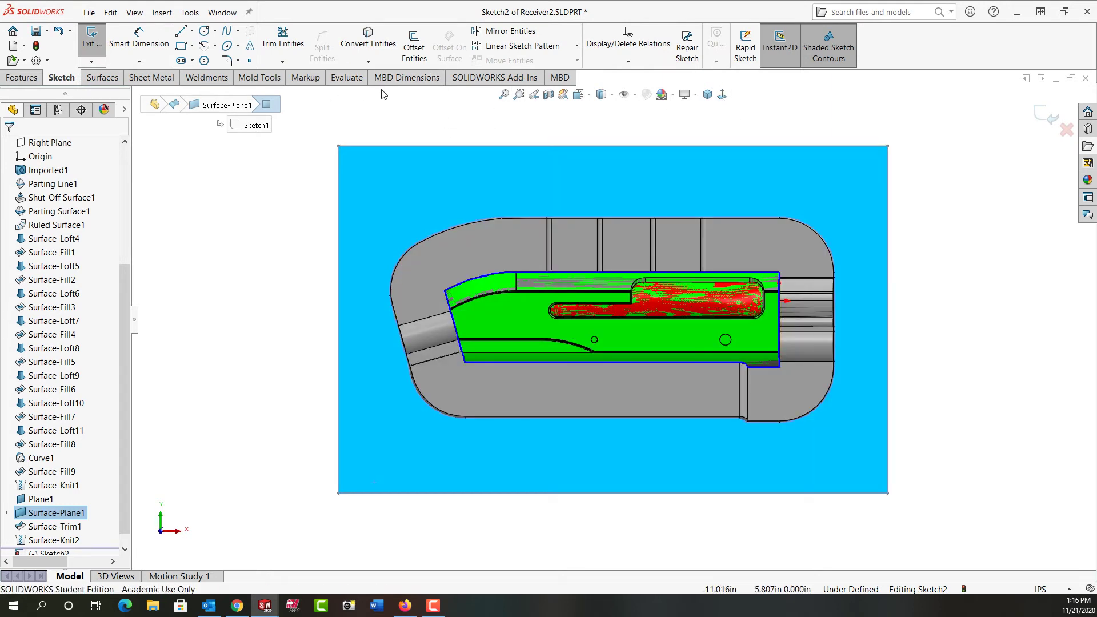
Step: Offset the Sketch1 boundary 0.125in inward to form the block outline
key(Escape)
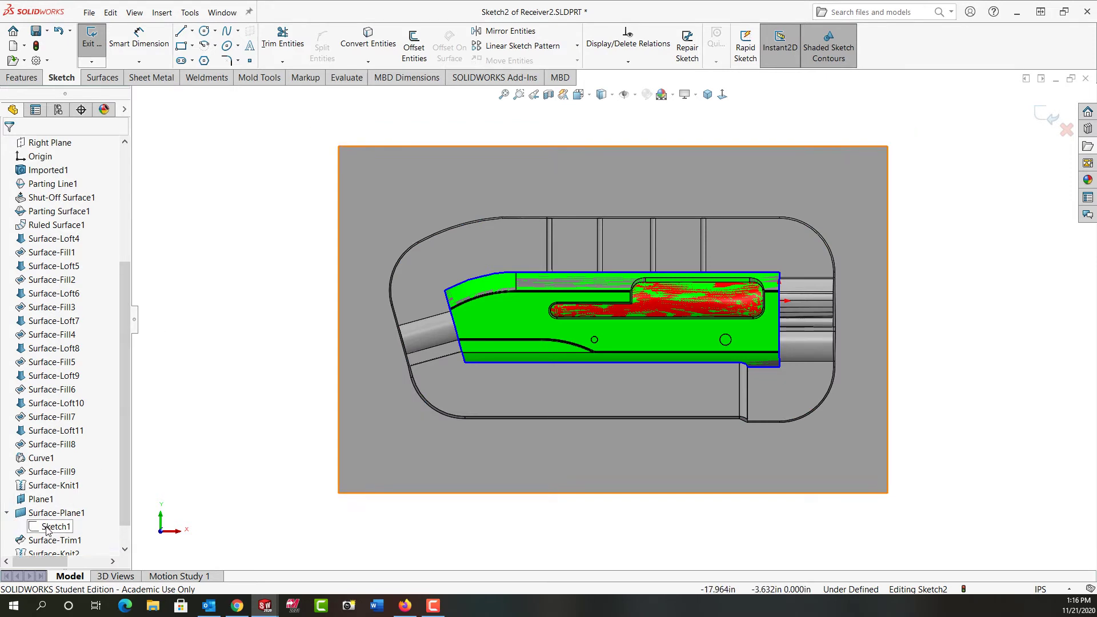
click(48, 528)
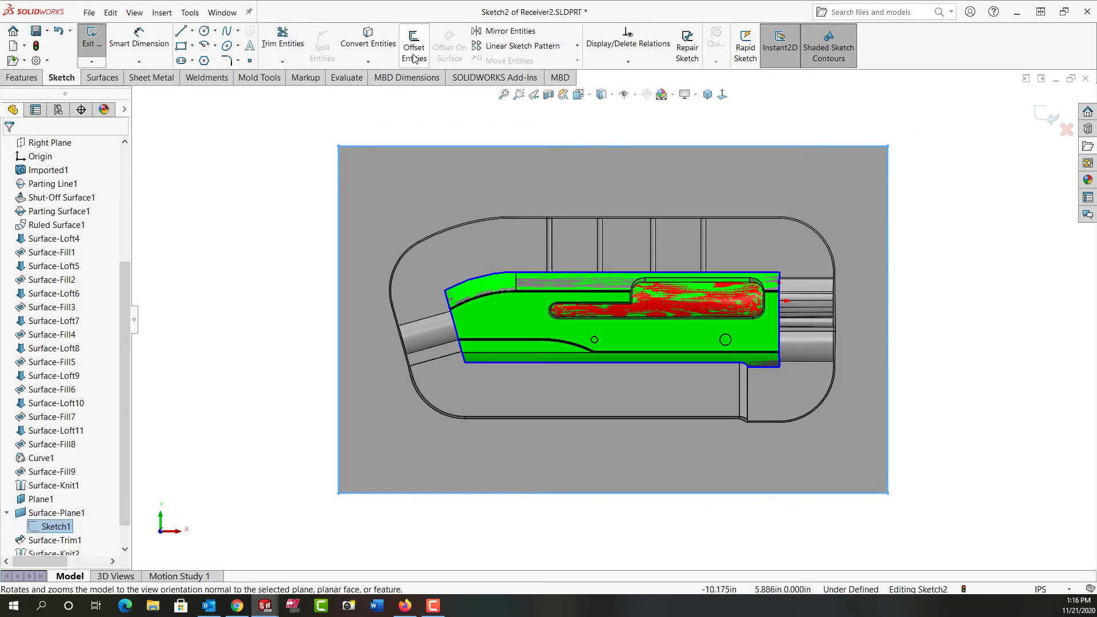
click(415, 52)
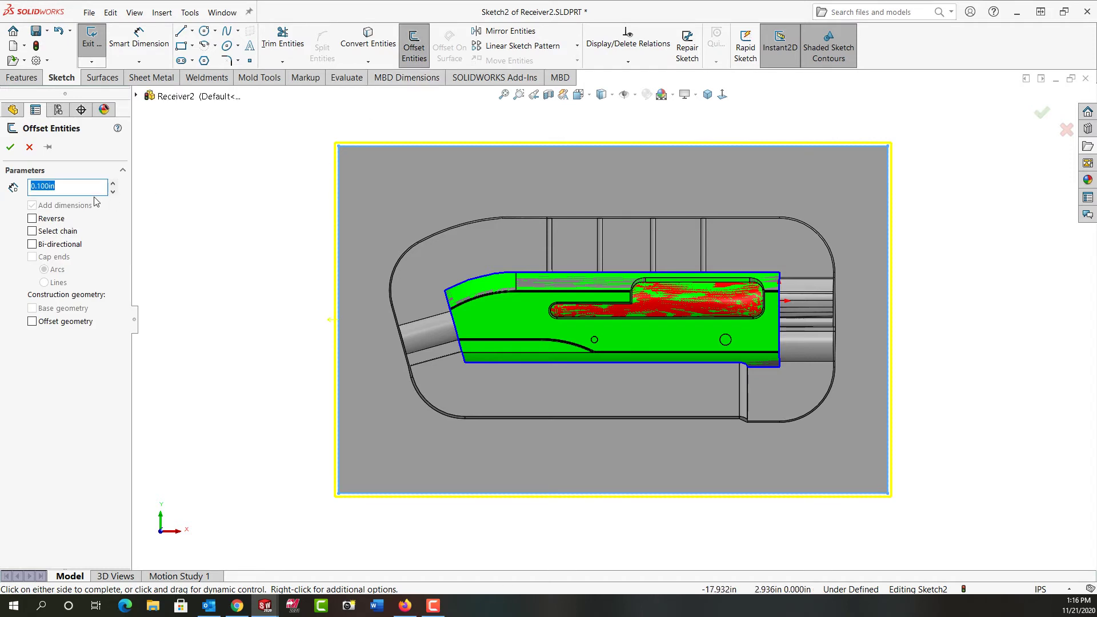
key(Return)
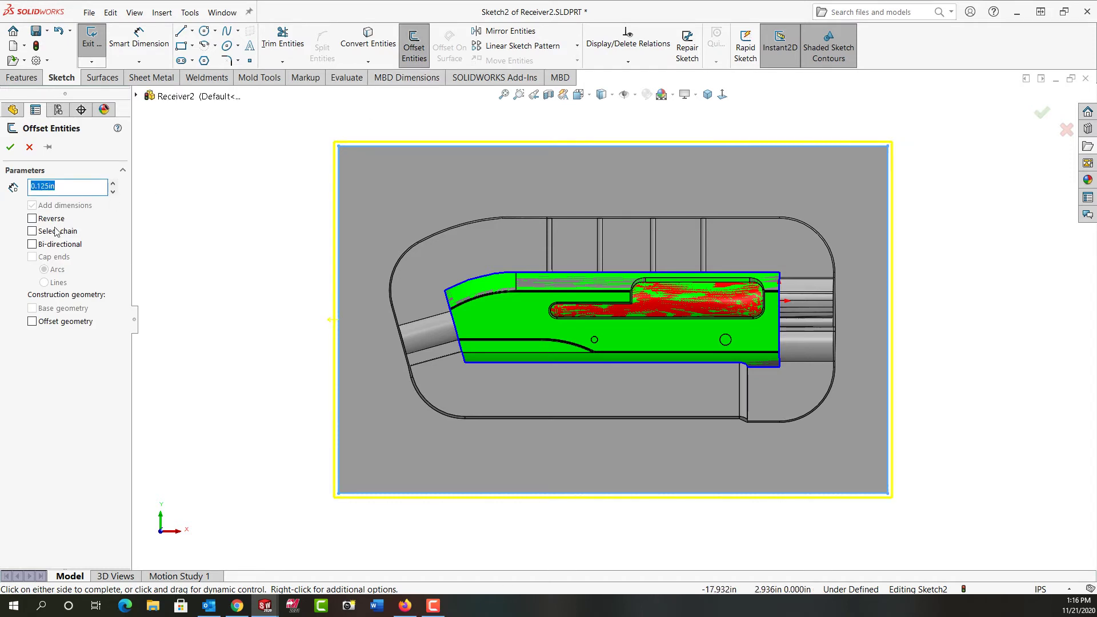
click(32, 220)
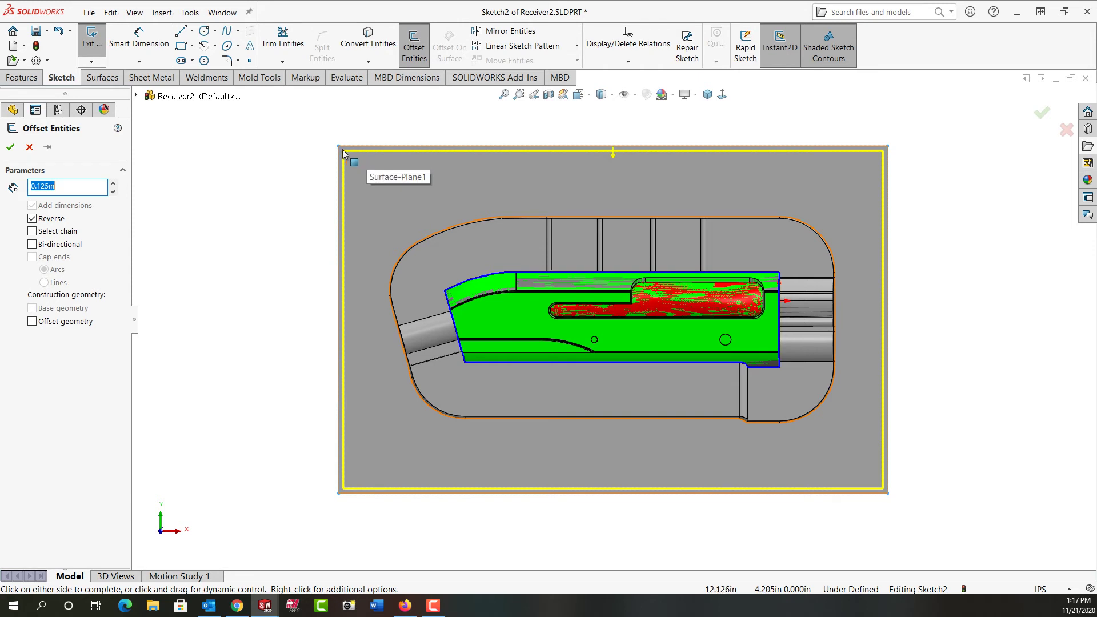
click(10, 147)
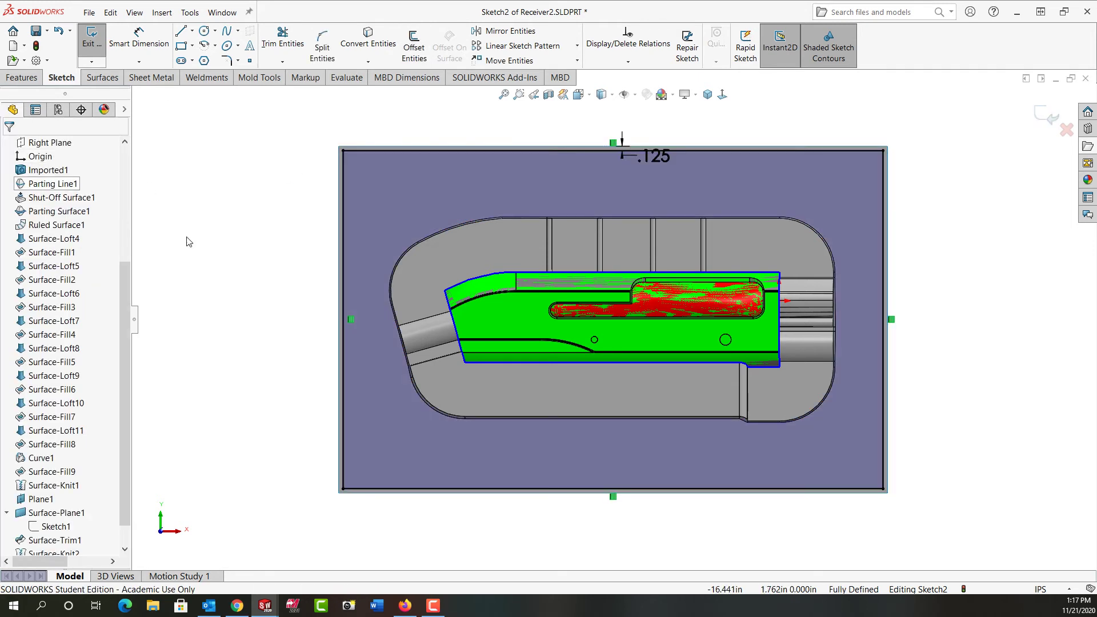
Step: Set the Tooling Split block depths to 2.500in and 1.500in
click(1036, 114)
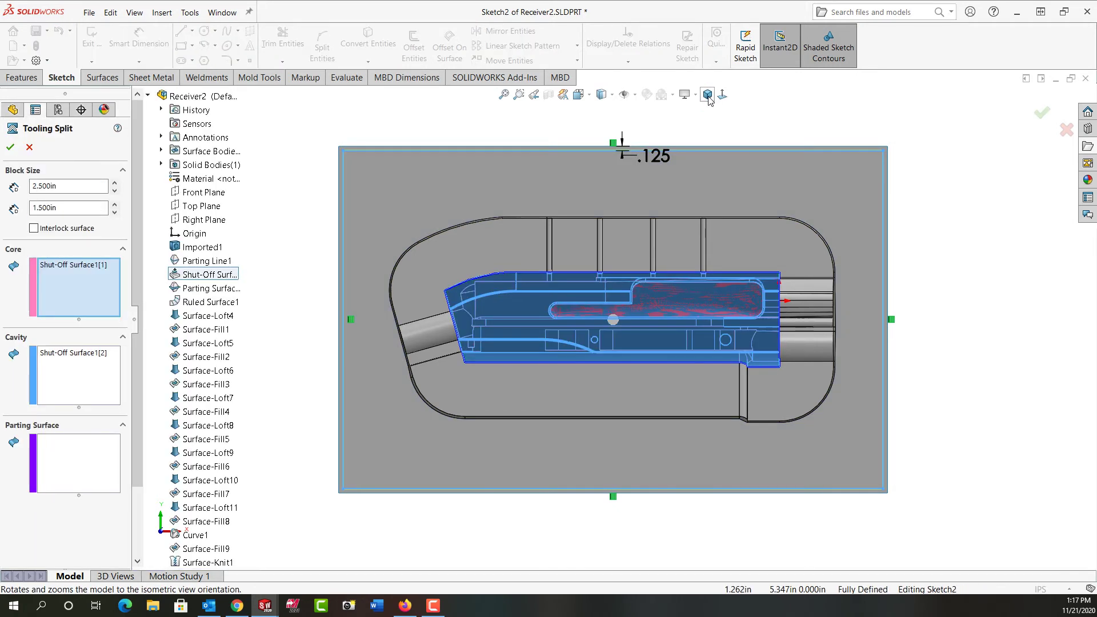
click(708, 95)
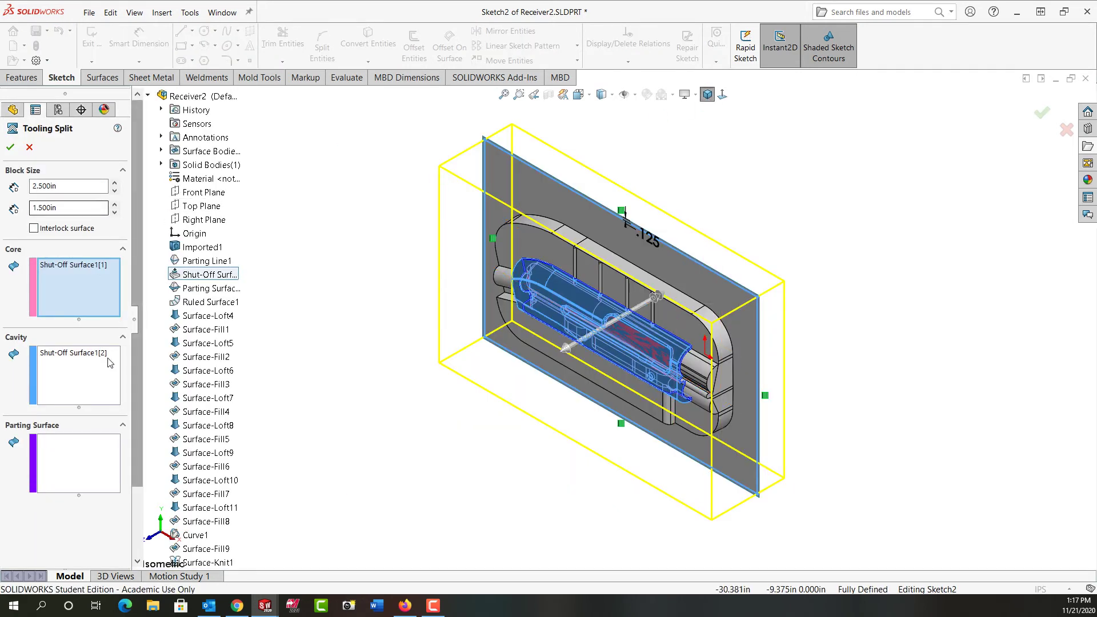
click(73, 185)
click(74, 207)
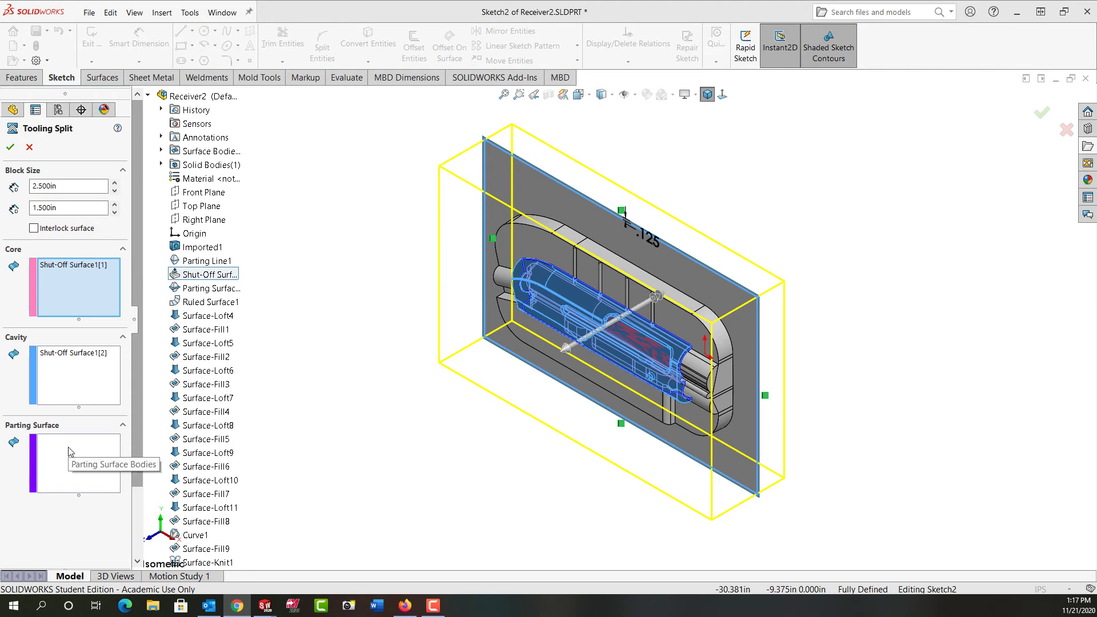
Step: Move Surface-Knit2 from the core list to the parting surface and create Tooling Split1
click(162, 150)
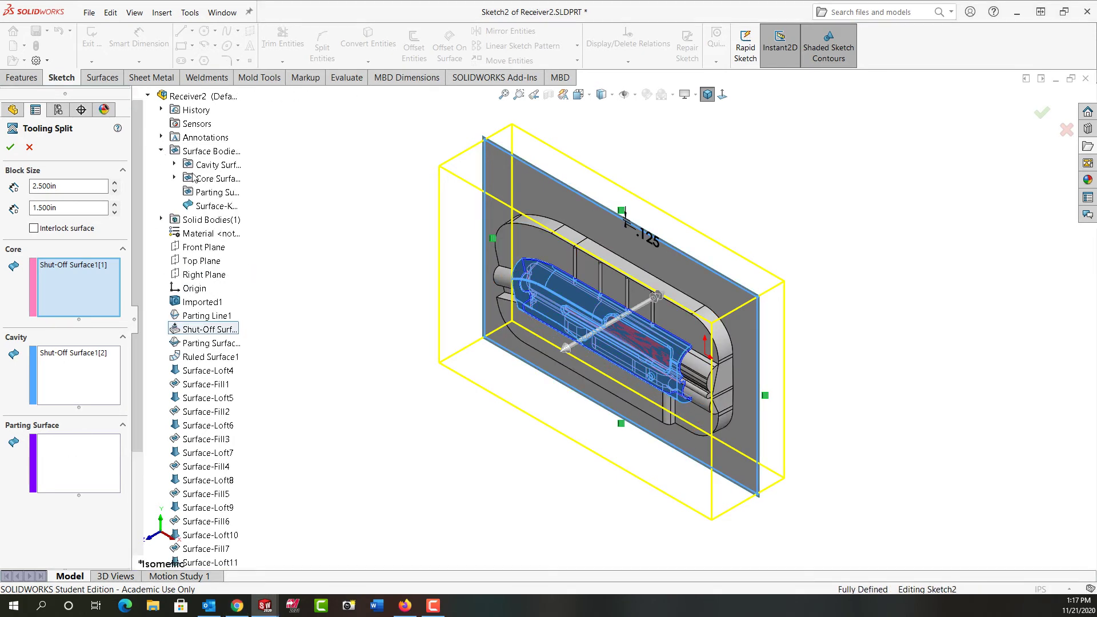
click(218, 207)
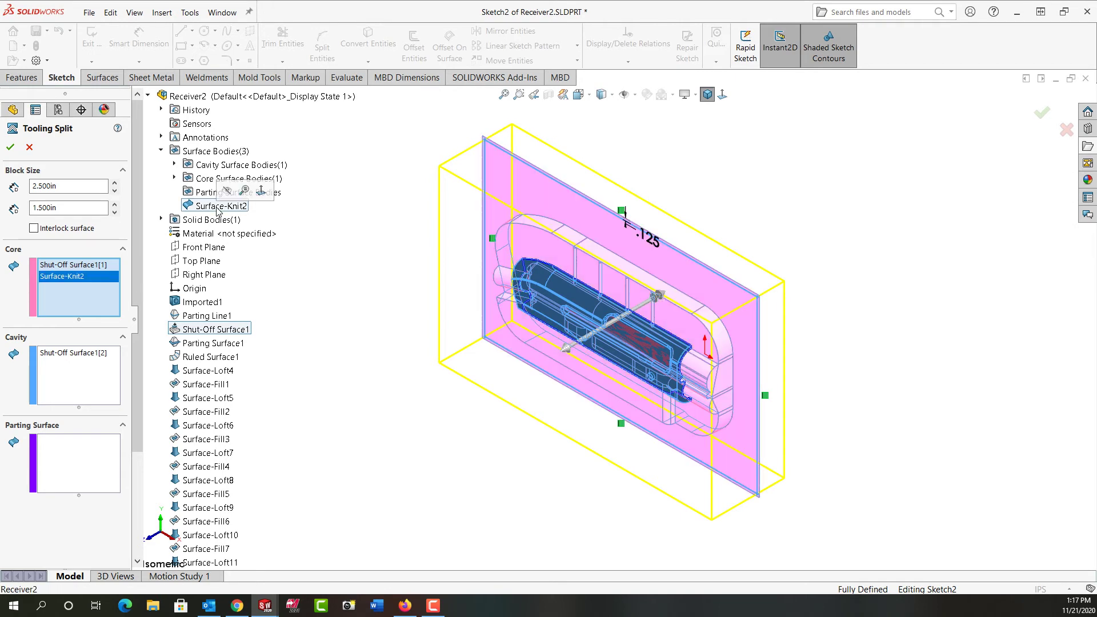
right_click(84, 276)
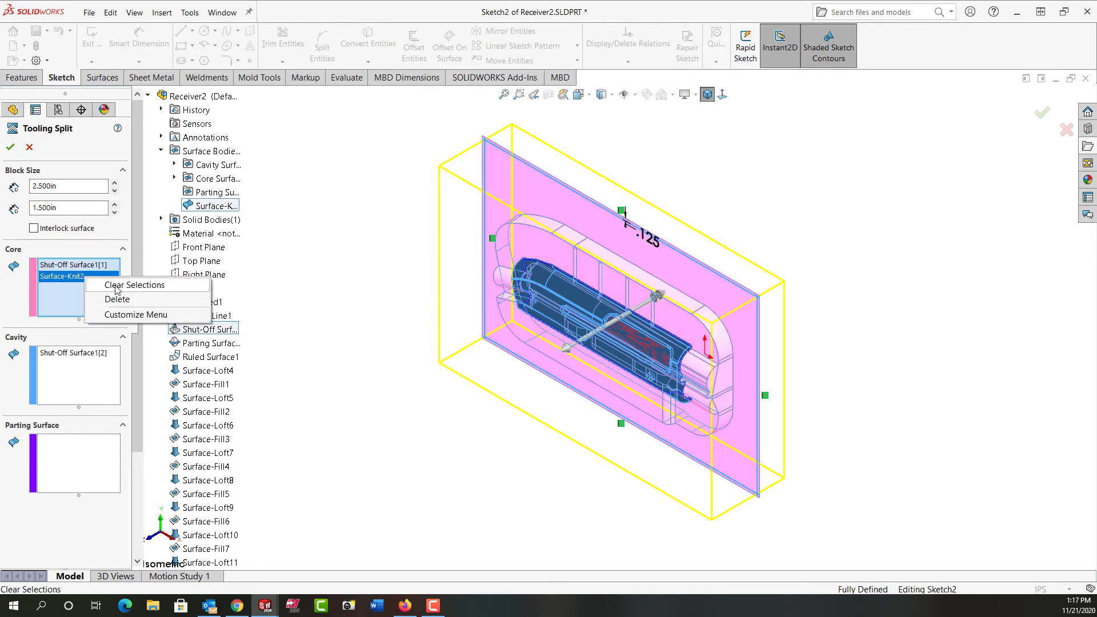
click(117, 299)
click(88, 451)
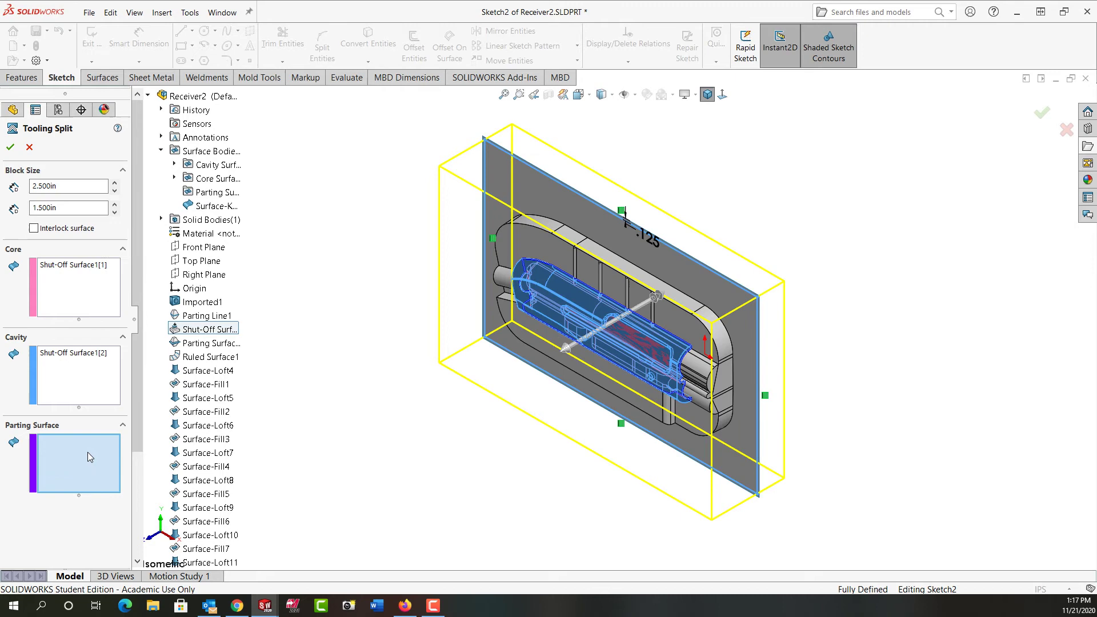
click(219, 207)
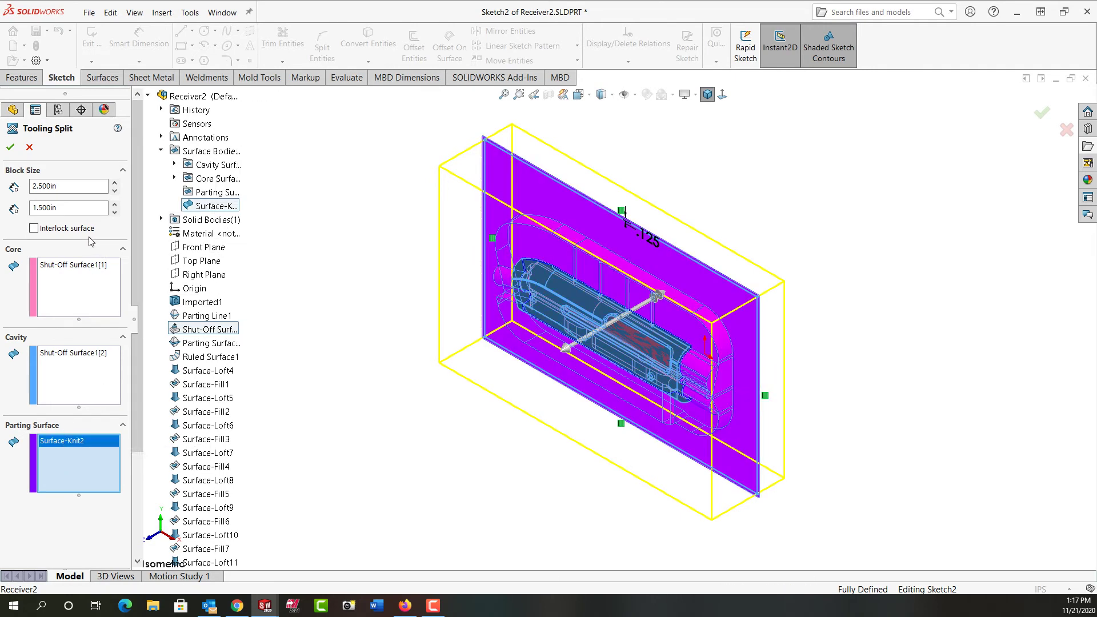
click(10, 147)
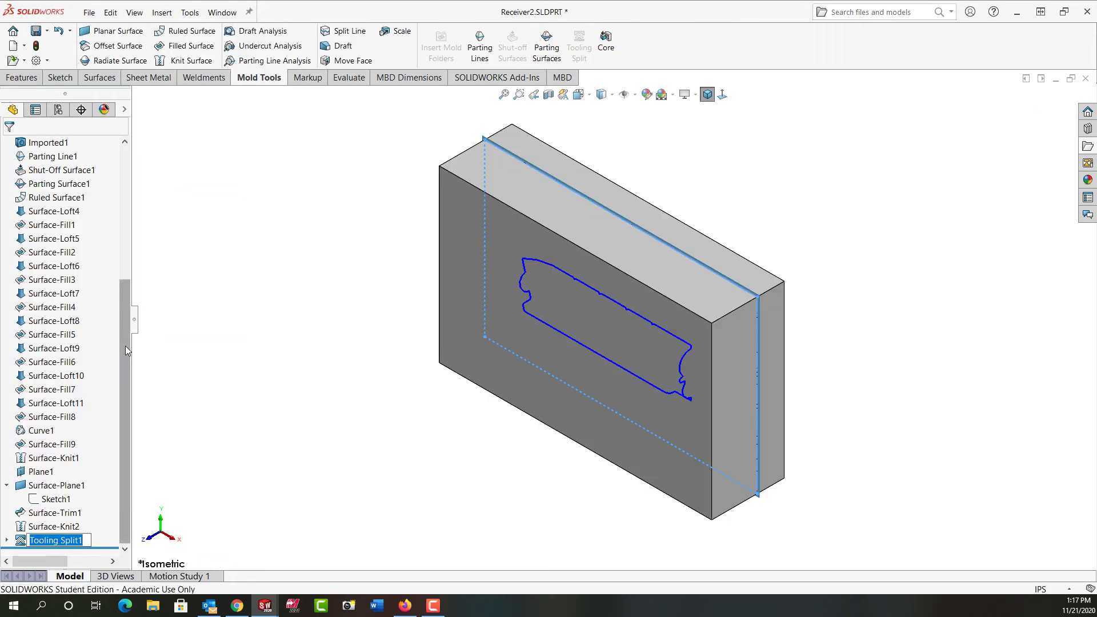
Step: Expand the Solid Bodies folder to show both Tooling Split blocks
drag(125, 345, 119, 191)
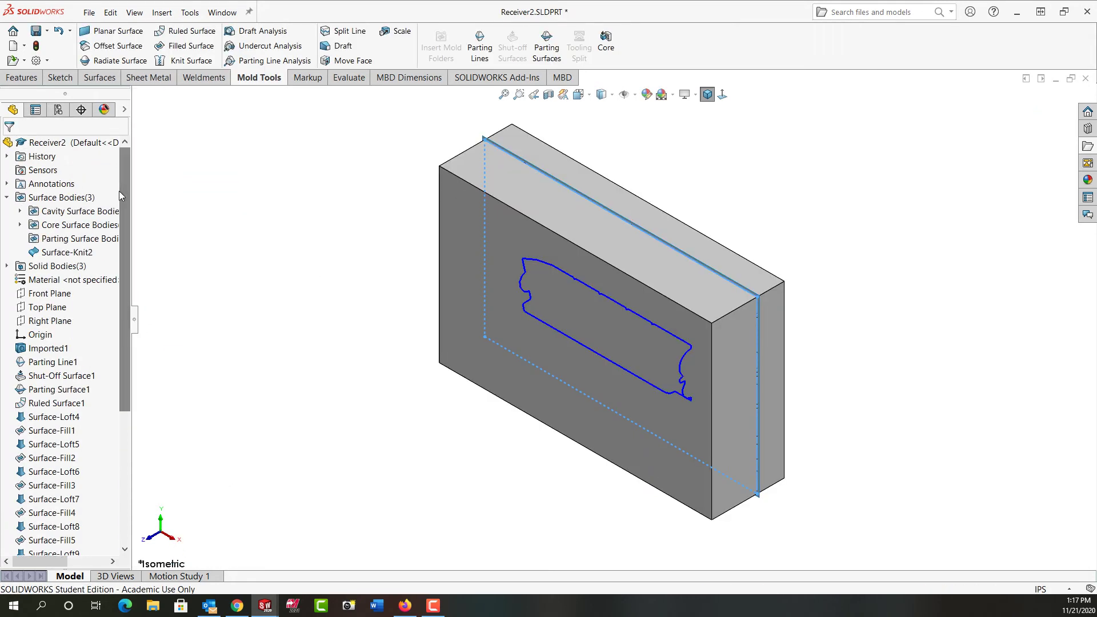
click(58, 198)
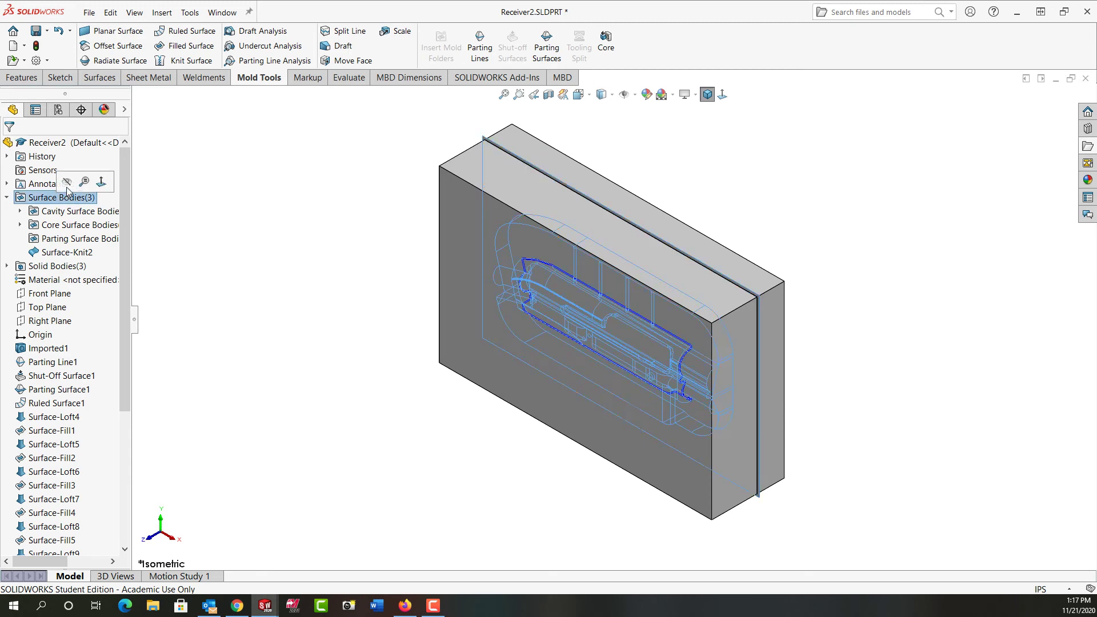
click(7, 266)
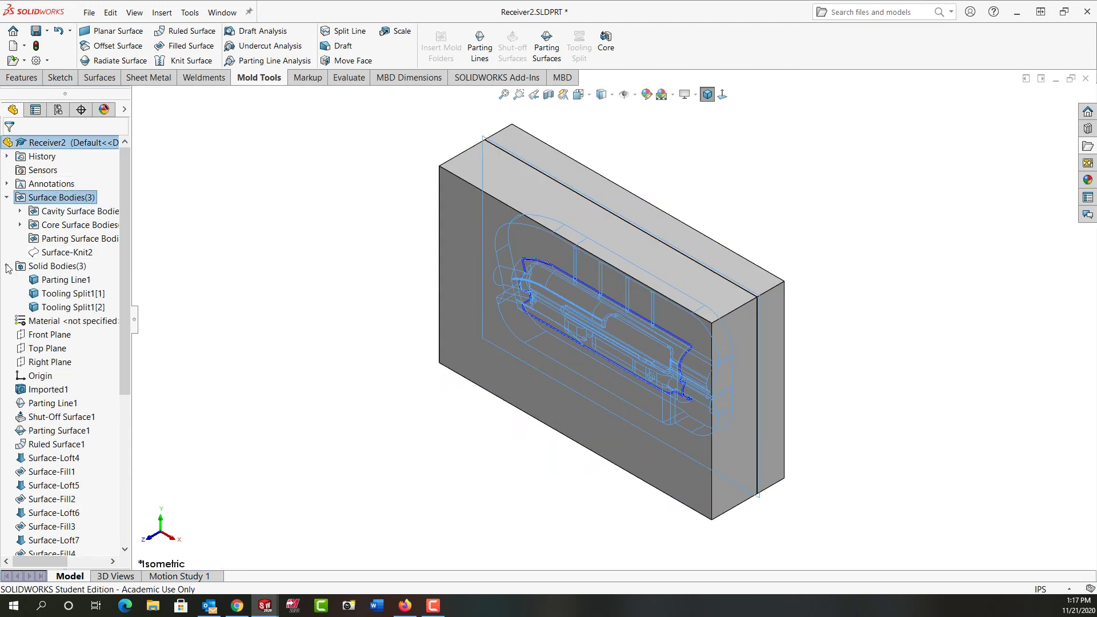
click(209, 274)
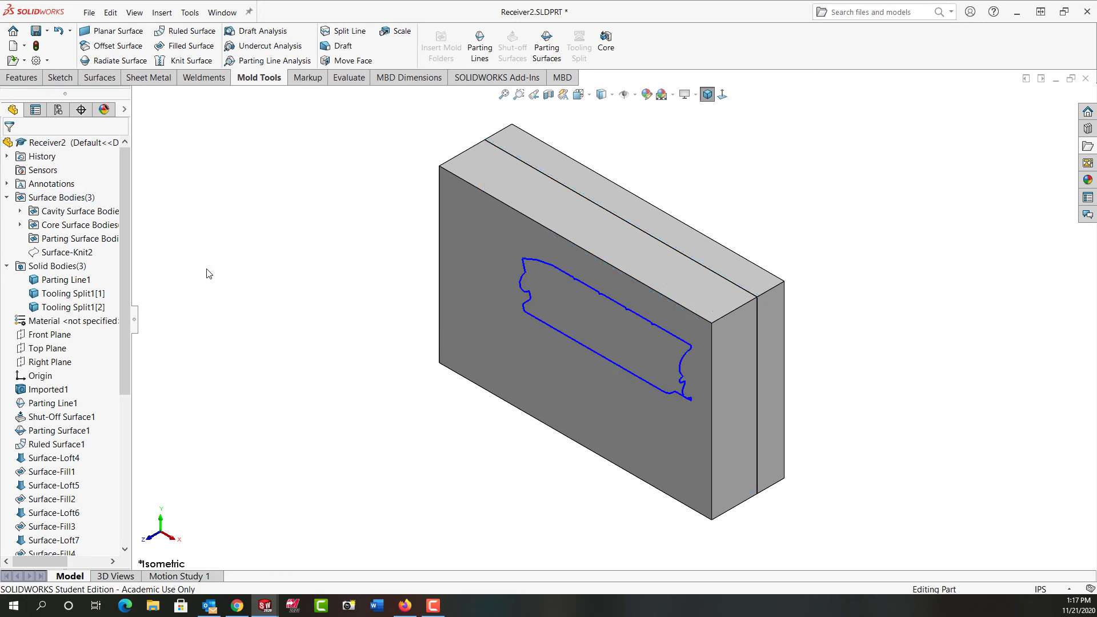
Step: Move the Tooling Split1[2] block 8.25in along Z with Move/Copy Bodies
click(163, 14)
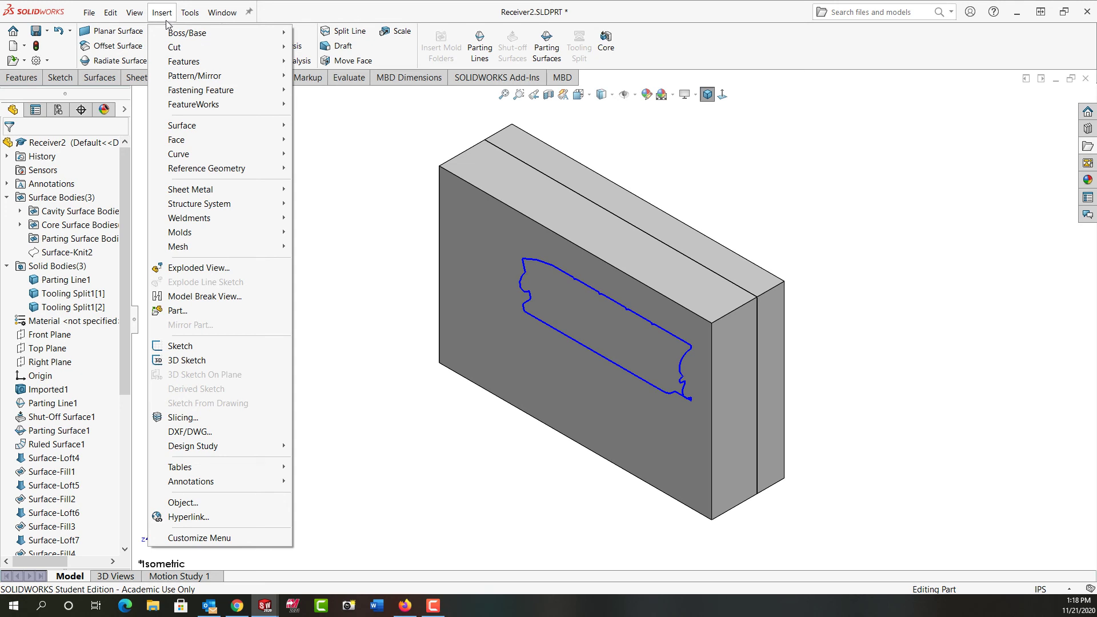
mouse_move(184, 67)
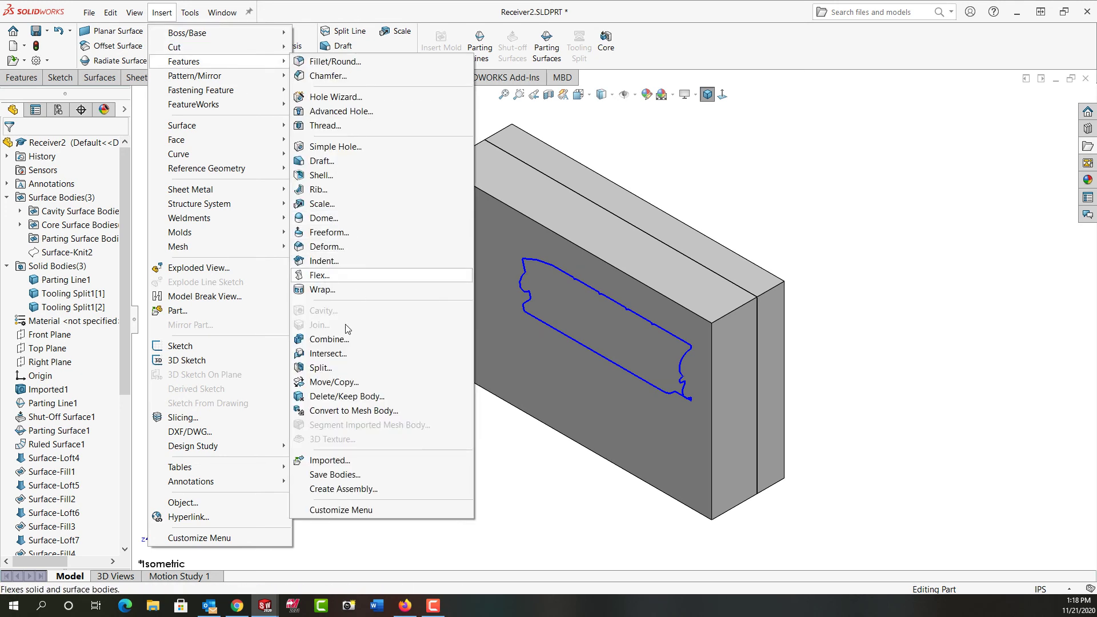
click(346, 383)
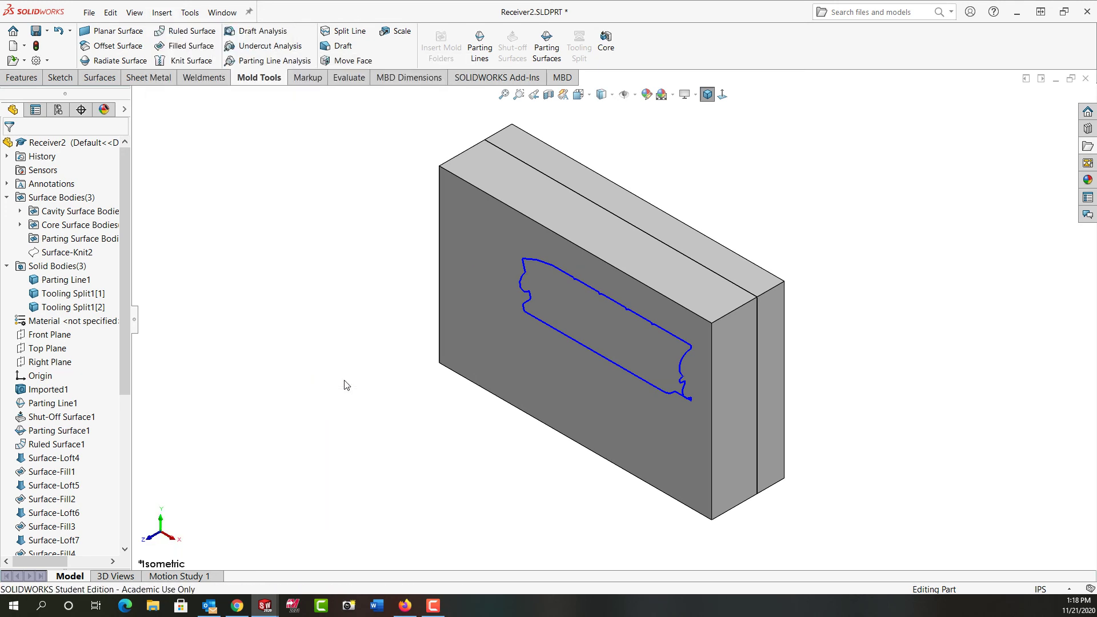
click(506, 364)
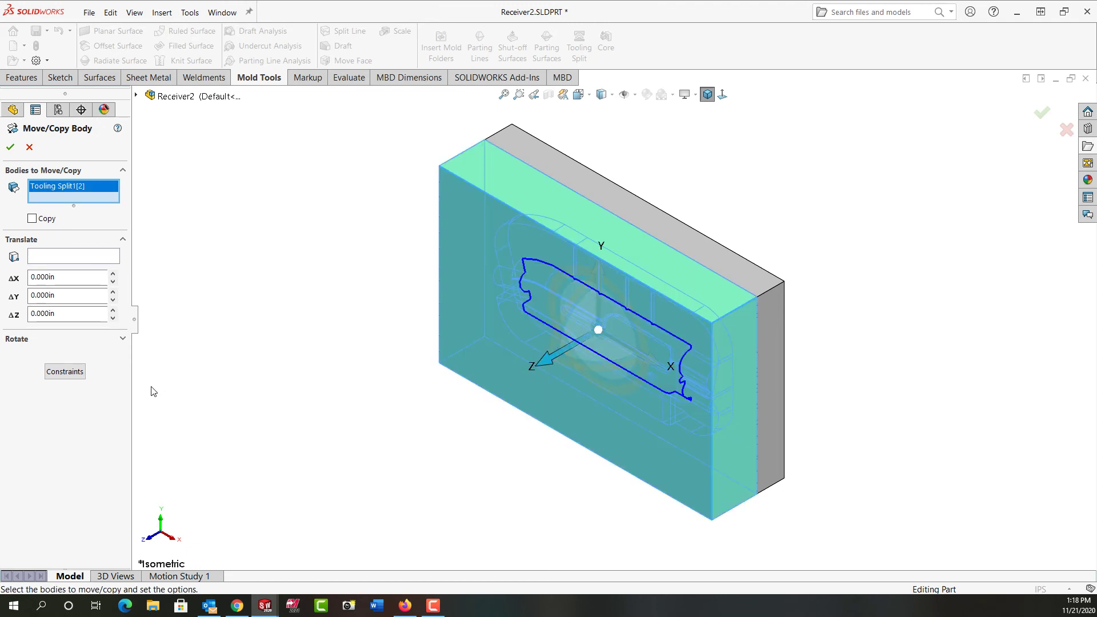
click(76, 313)
double_click(43, 313)
text(8.25)
key(Return)
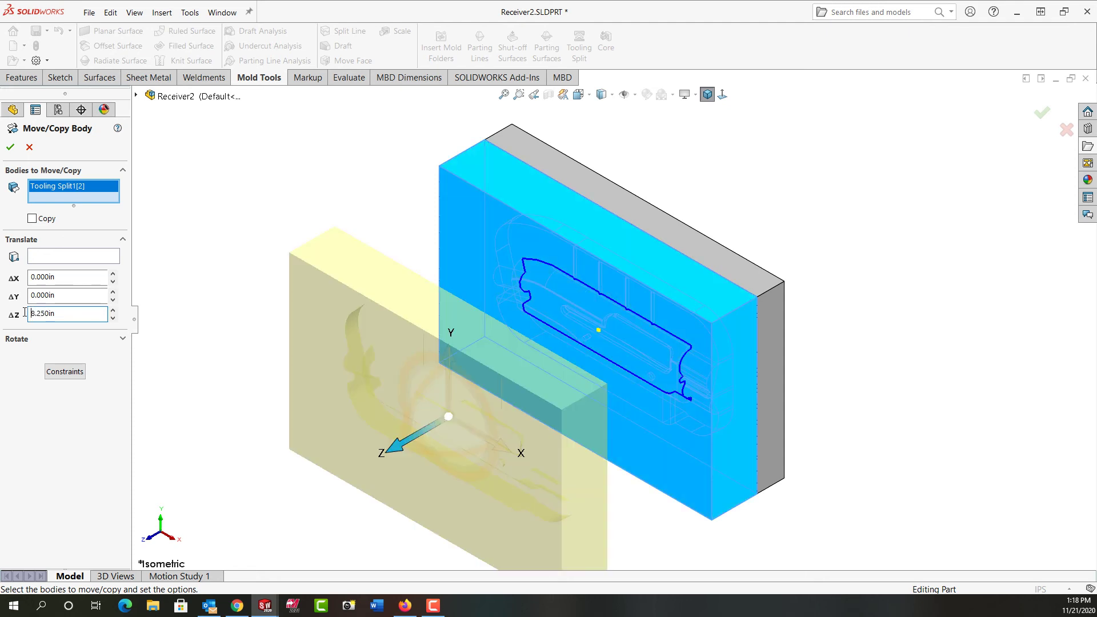
click(9, 147)
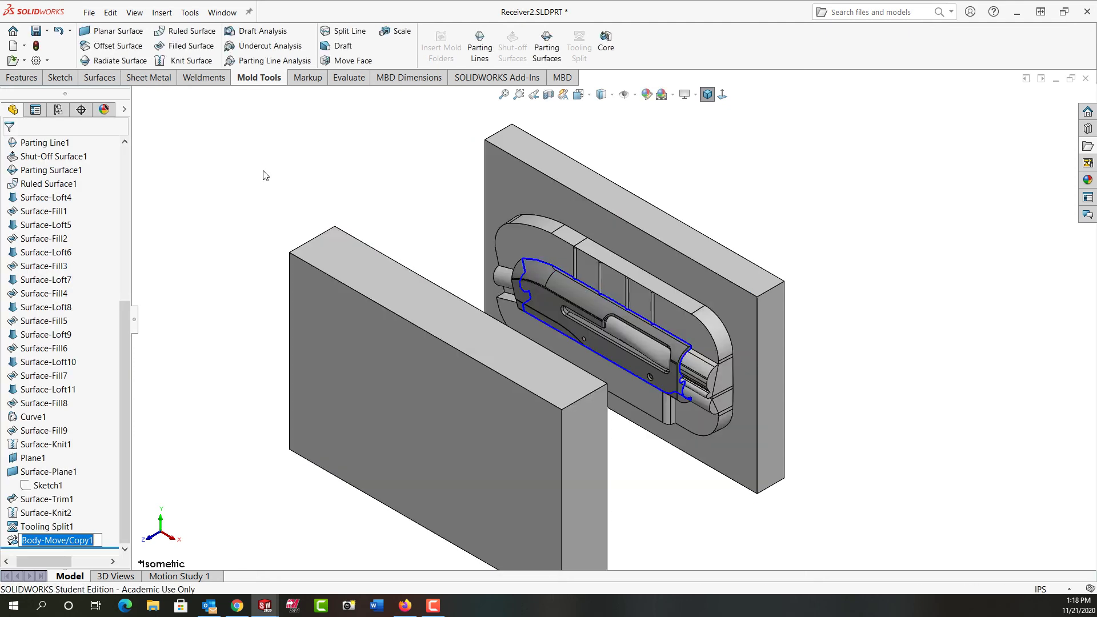
Step: Use Move/Copy Bodies to shift the Tooling Split1[1] block -8.25 in along Z, exposing the receiver
click(165, 13)
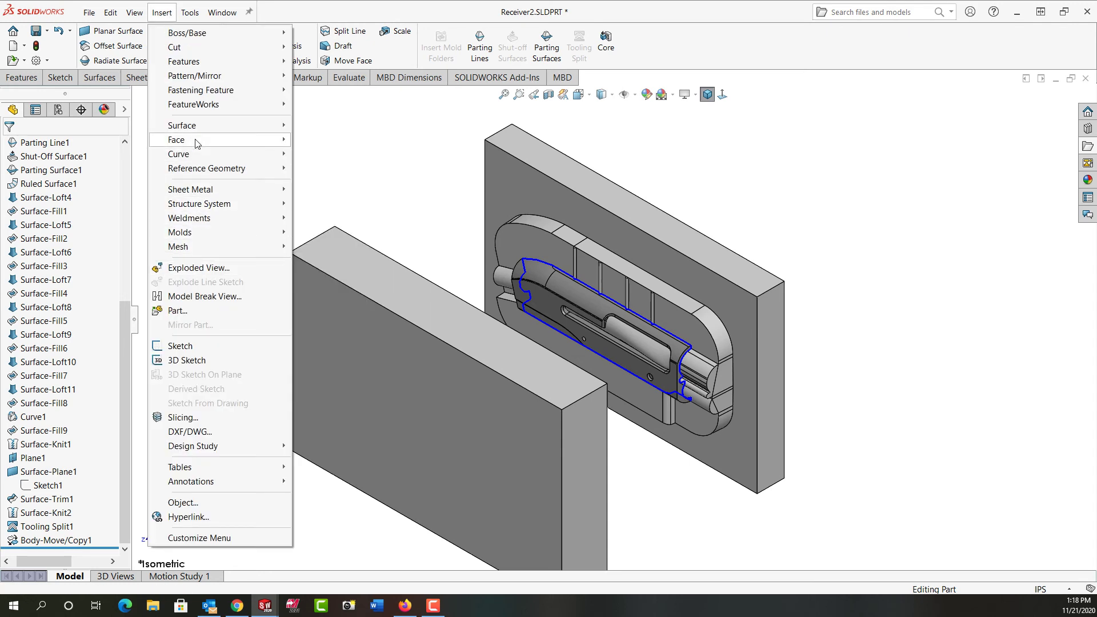
mouse_move(199, 64)
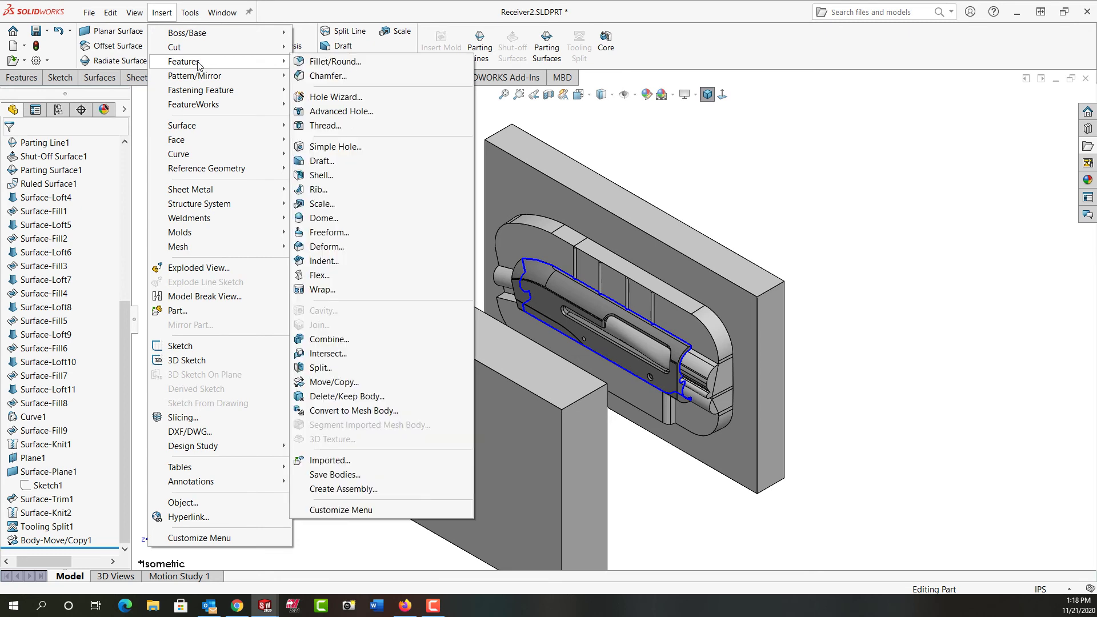
click(335, 382)
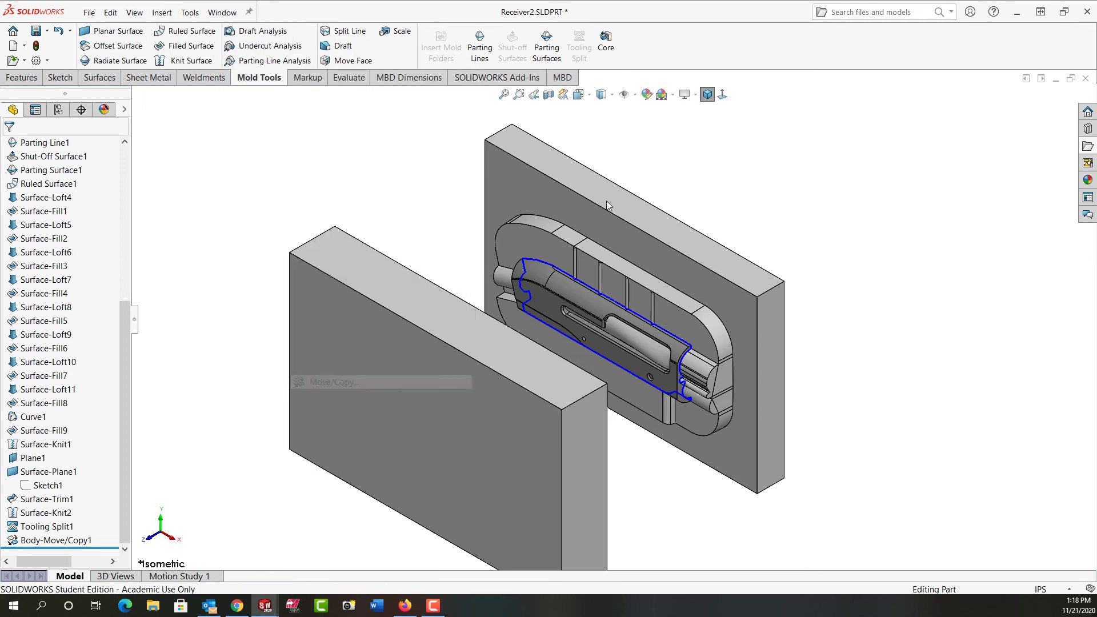
click(632, 213)
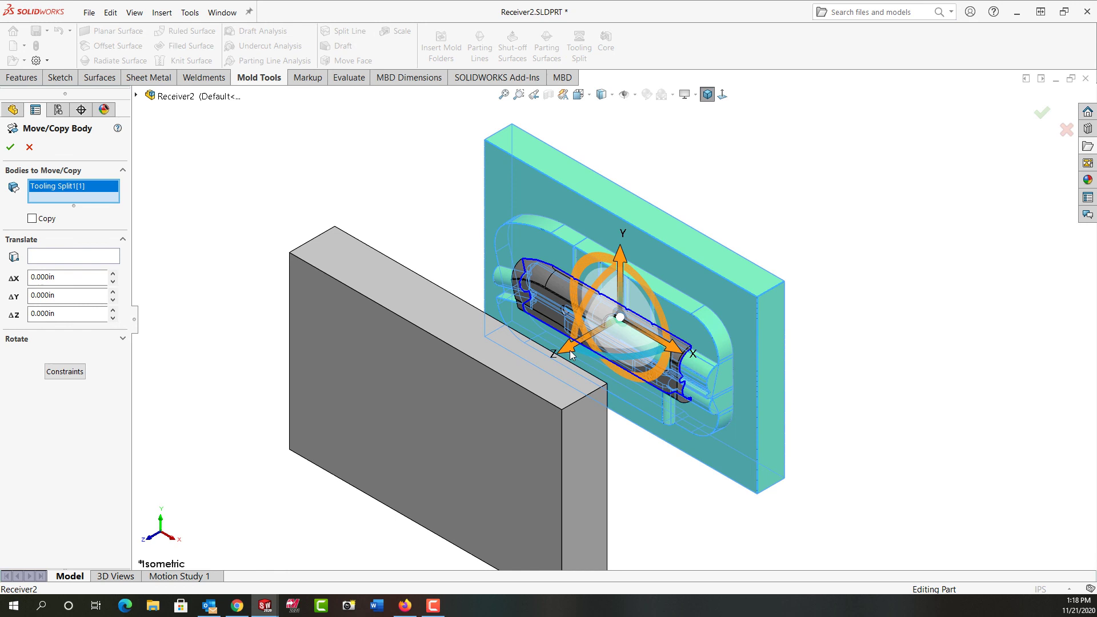
drag(572, 354, 786, 250)
drag(86, 313, 16, 313)
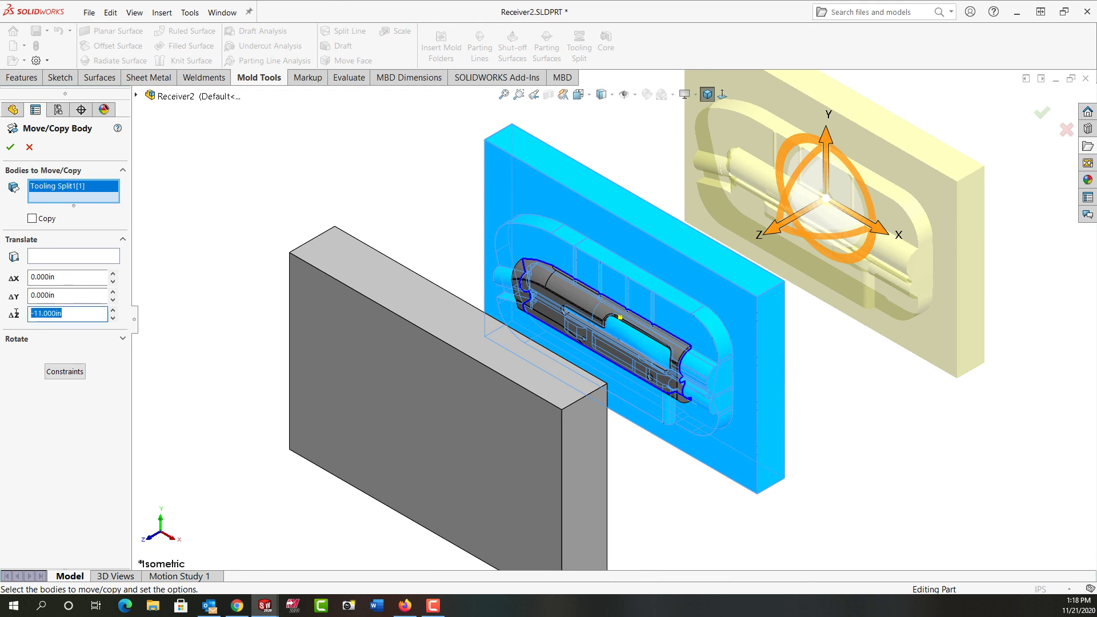
text(0)
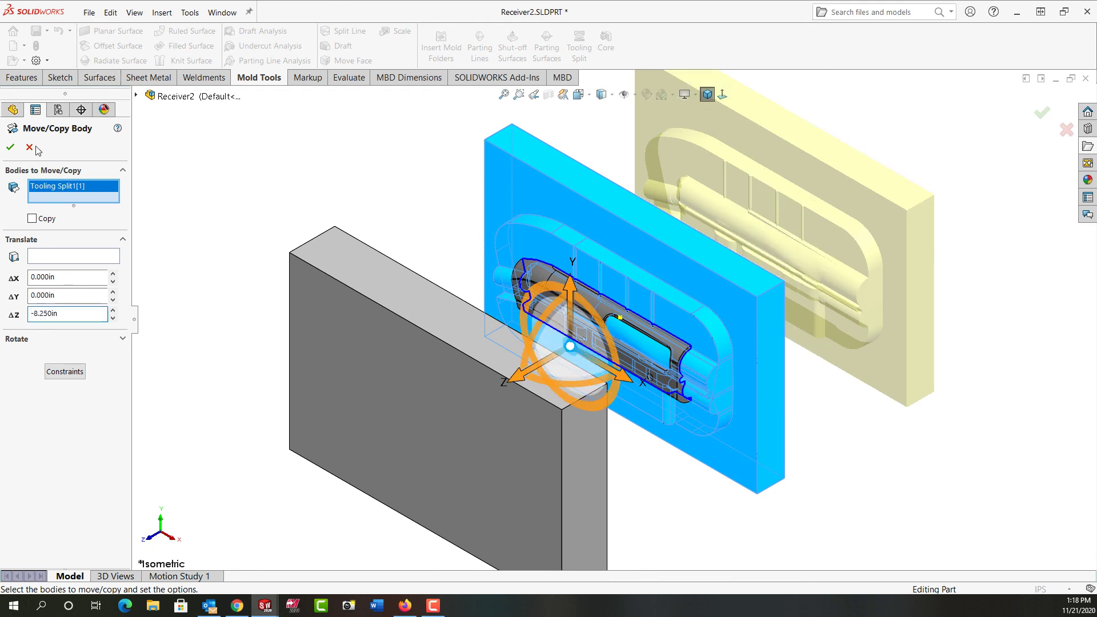
click(11, 147)
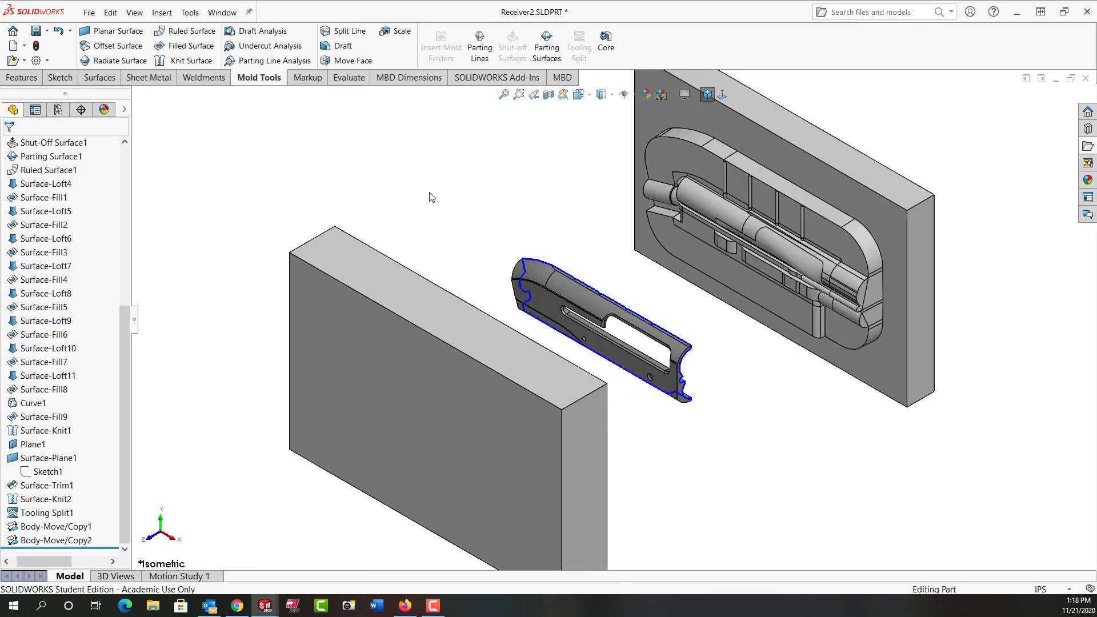
middle_drag(429, 195, 404, 159)
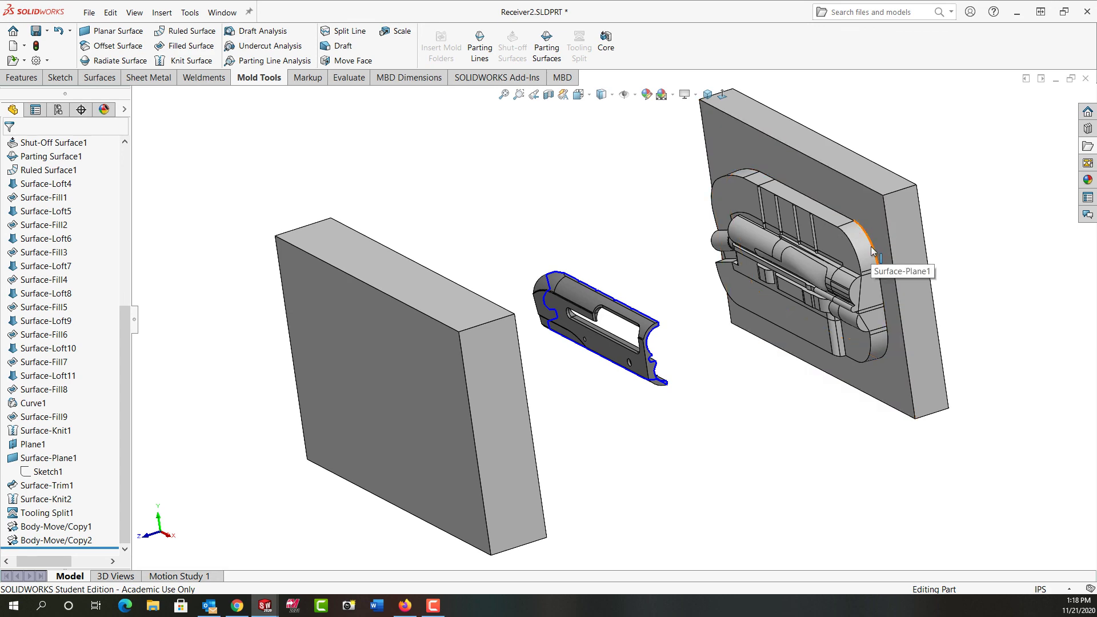
middle_drag(634, 239, 625, 239)
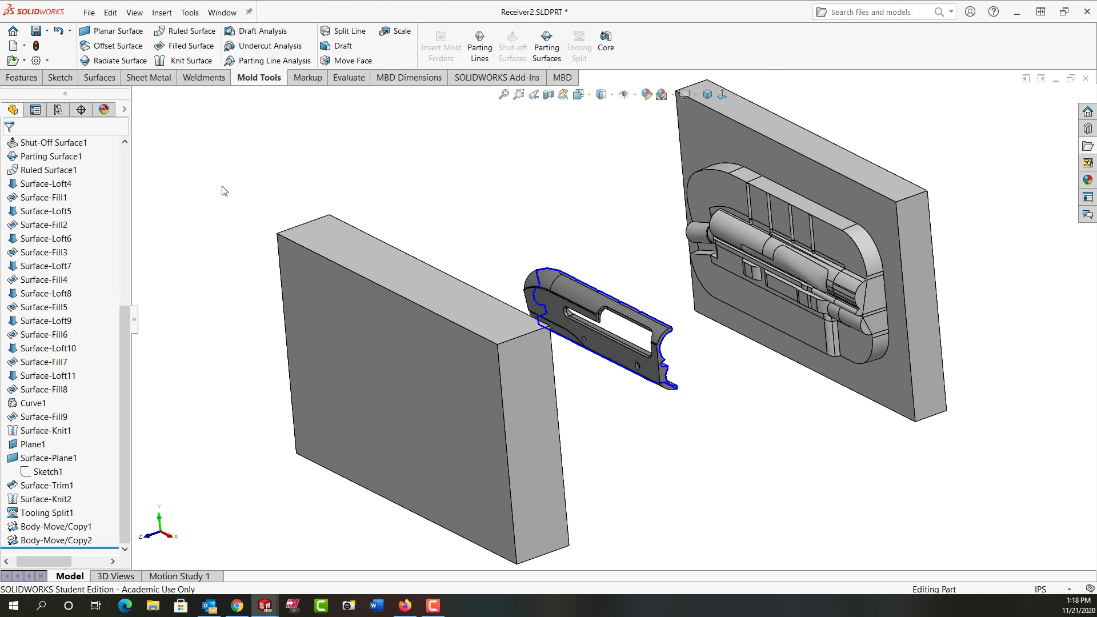